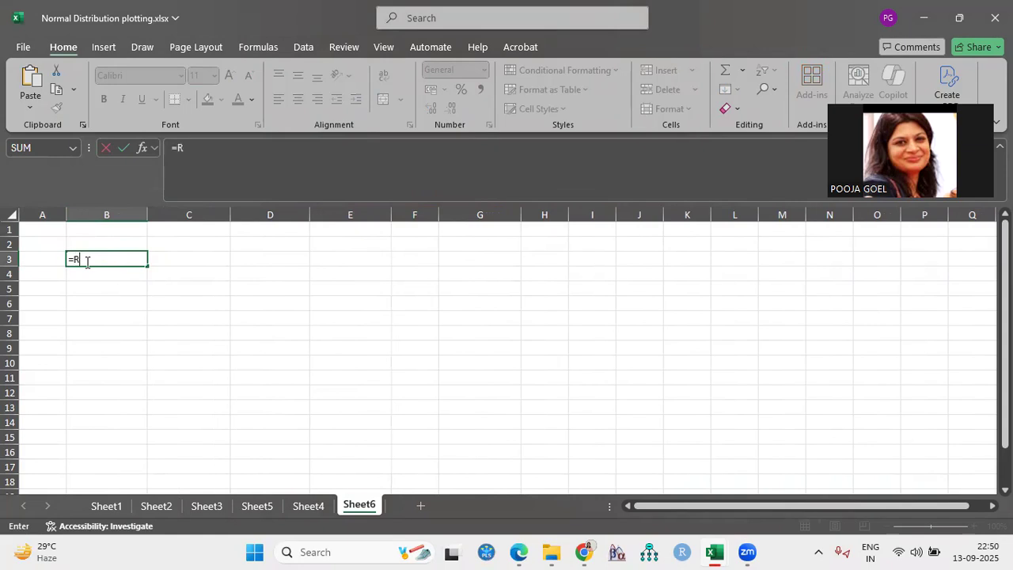
Enter the formula =RANDBETWEEN(11,81) in cell B3 to generate a random mark
{"action": "type", "text": "nd"}
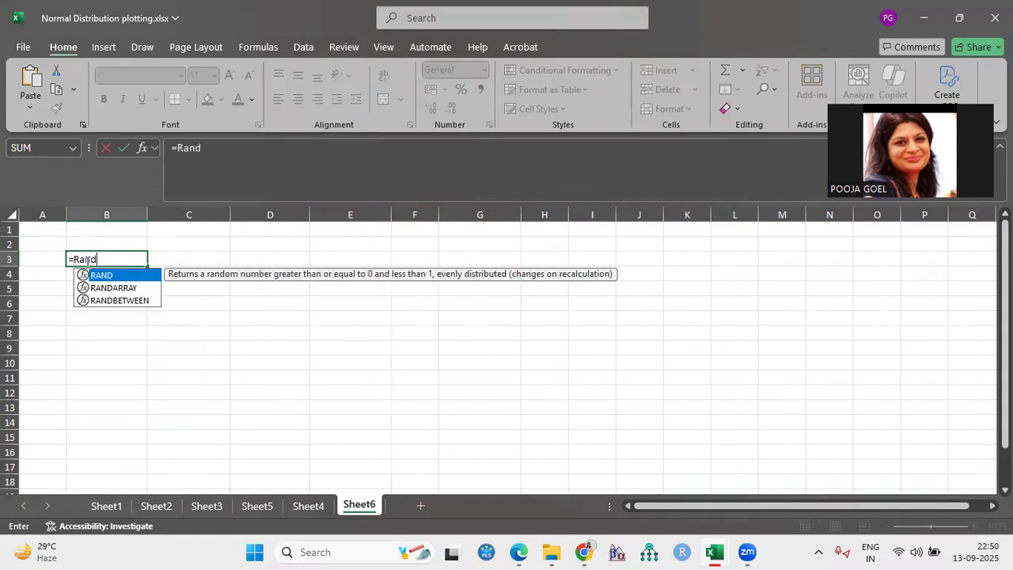
{"action": "left_click", "coordinate": [122, 301]}
{"action": "double_click", "coordinate": [122, 301]}
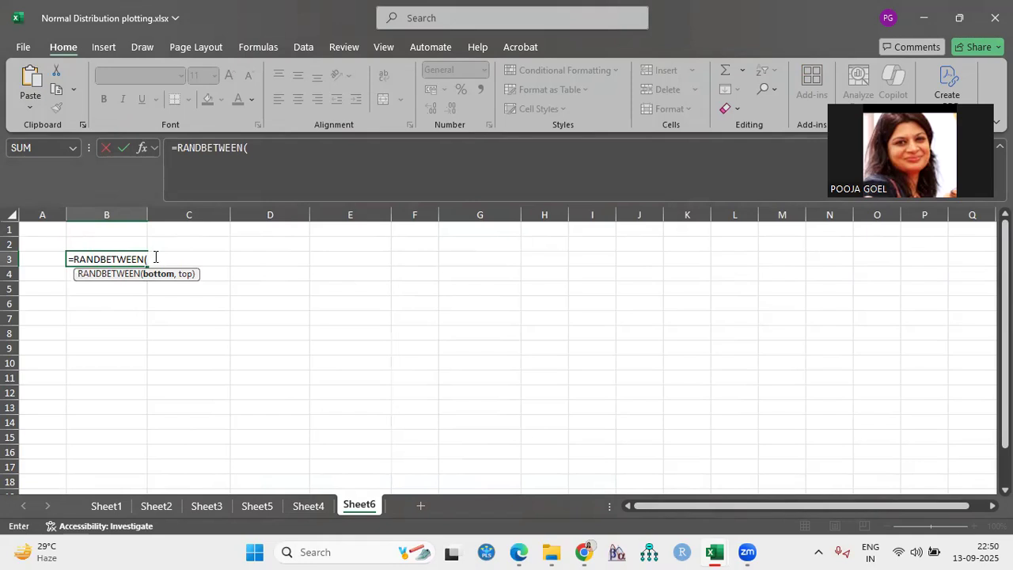
{"action": "type", "text": "11,"}
{"action": "type", "text": "81)"}
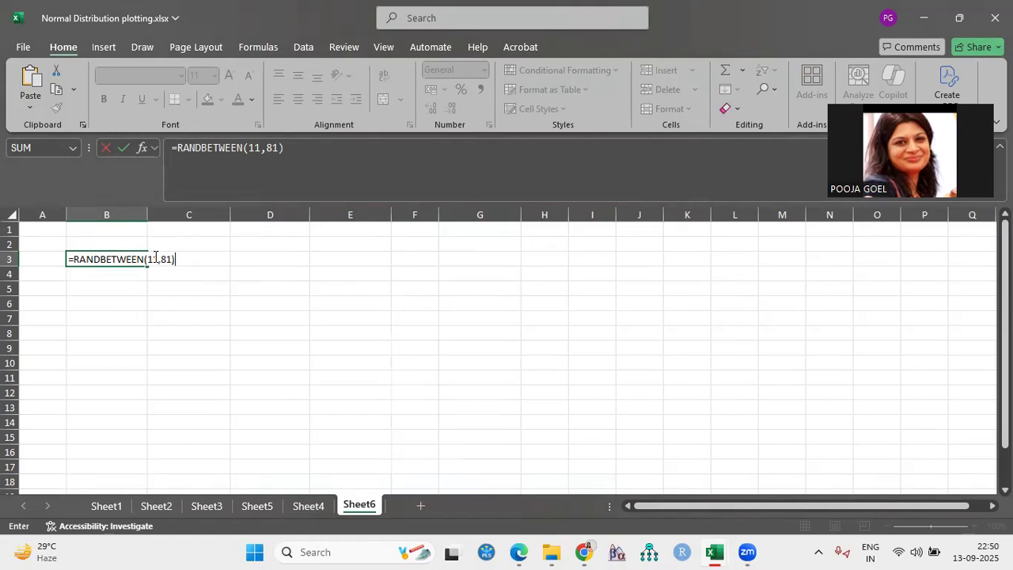
{"action": "key", "text": "Return"}
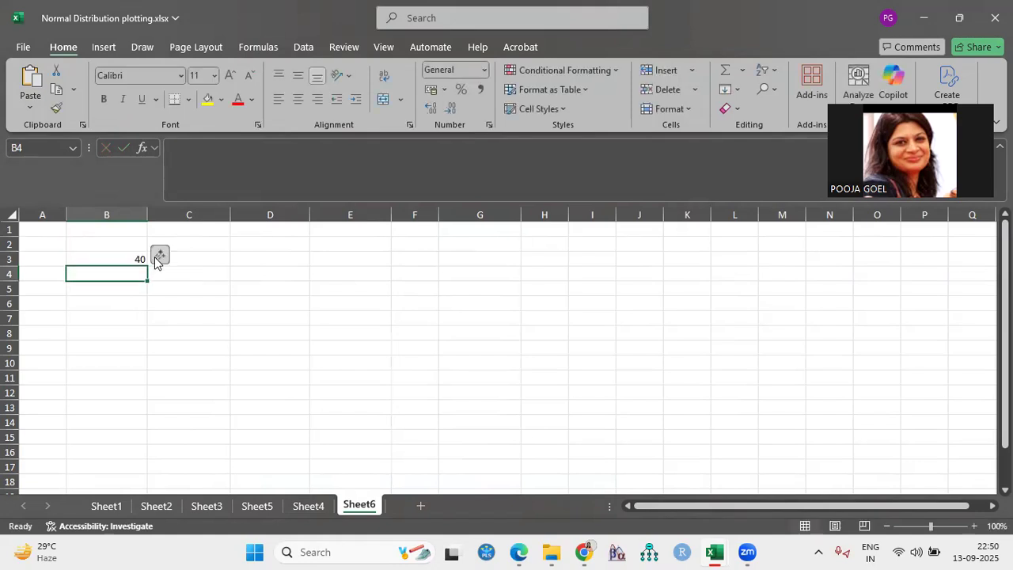
Fill the RANDBETWEEN formula from B3 down column B through row 103
{"action": "left_click", "coordinate": [101, 256]}
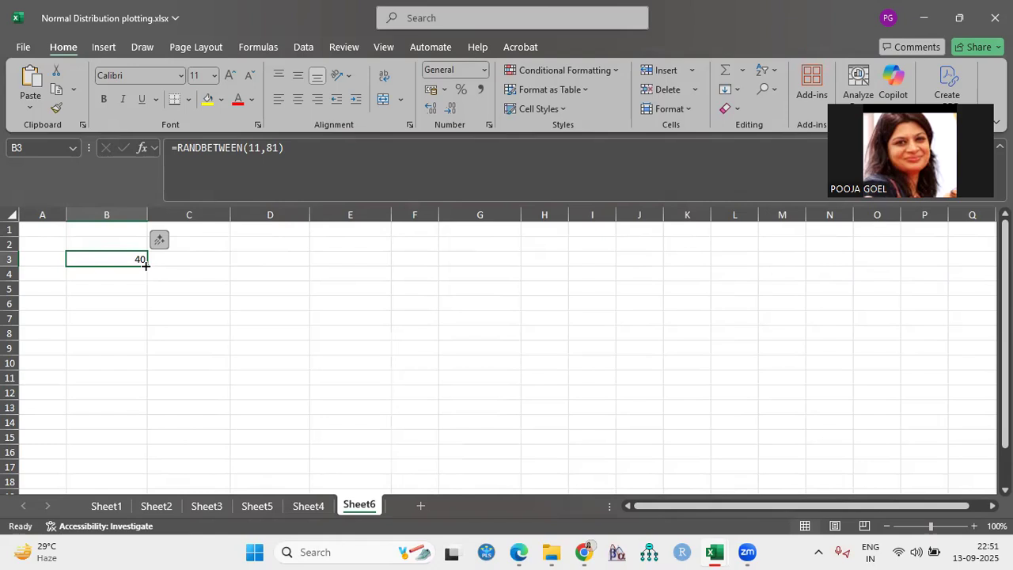
{"action": "left_click_drag", "start_coordinate": [145, 265], "coordinate": [135, 445]}
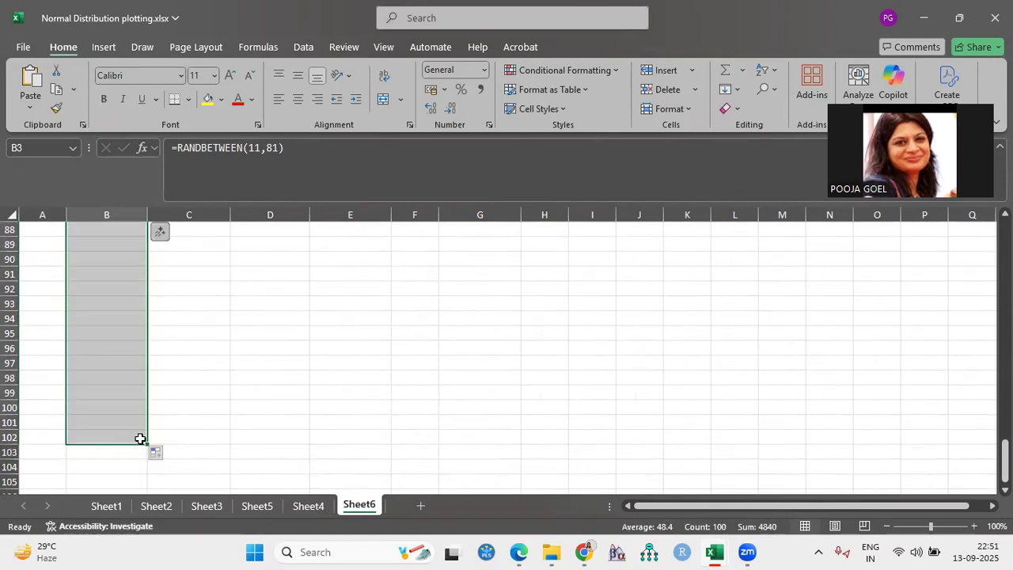
{"action": "scroll", "coordinate": [215, 409], "scroll_direction": "up", "scroll_amount": 4}
{"action": "scroll", "coordinate": [215, 408], "scroll_direction": "up", "scroll_amount": 20}
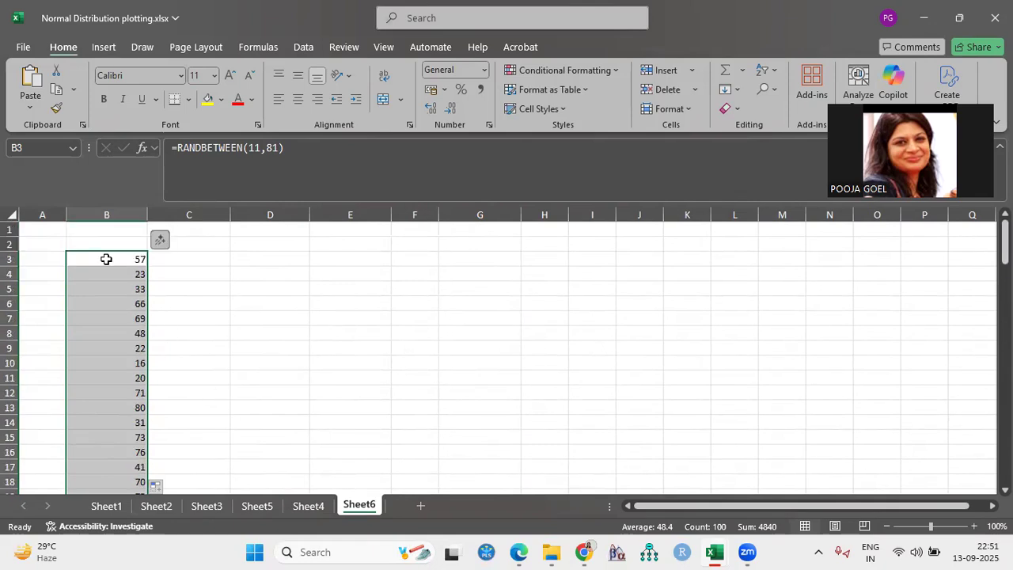
{"action": "scroll", "coordinate": [106, 351], "scroll_direction": "down", "scroll_amount": 20}
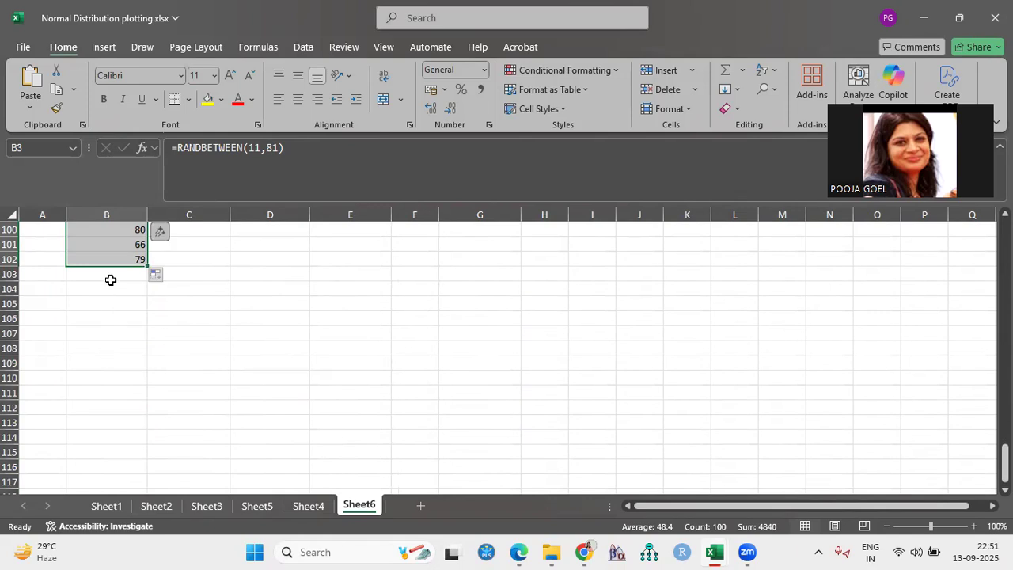
{"action": "scroll", "coordinate": [112, 286], "scroll_direction": "up", "scroll_amount": 3}
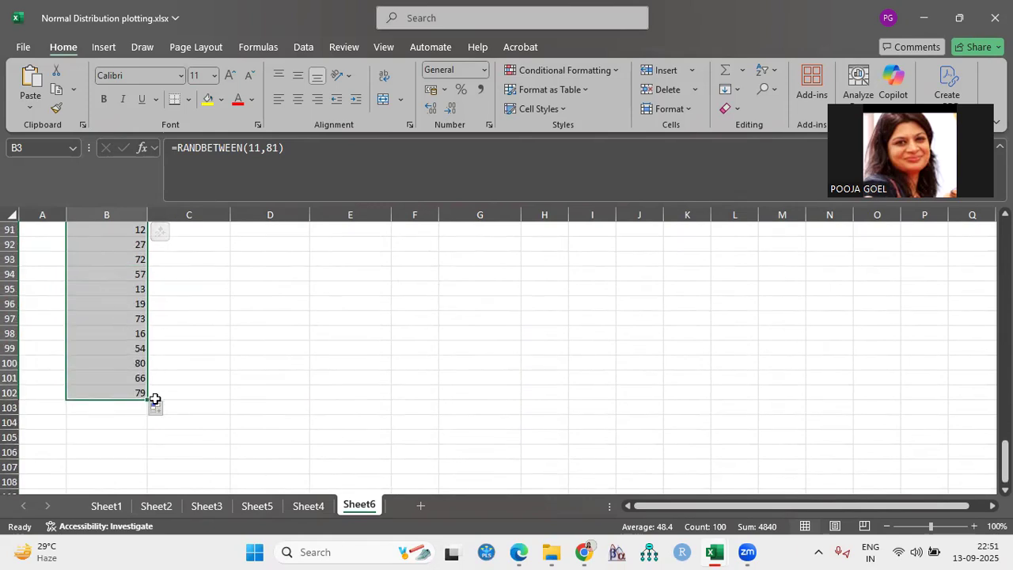
{"action": "left_click_drag", "start_coordinate": [145, 400], "coordinate": [150, 414]}
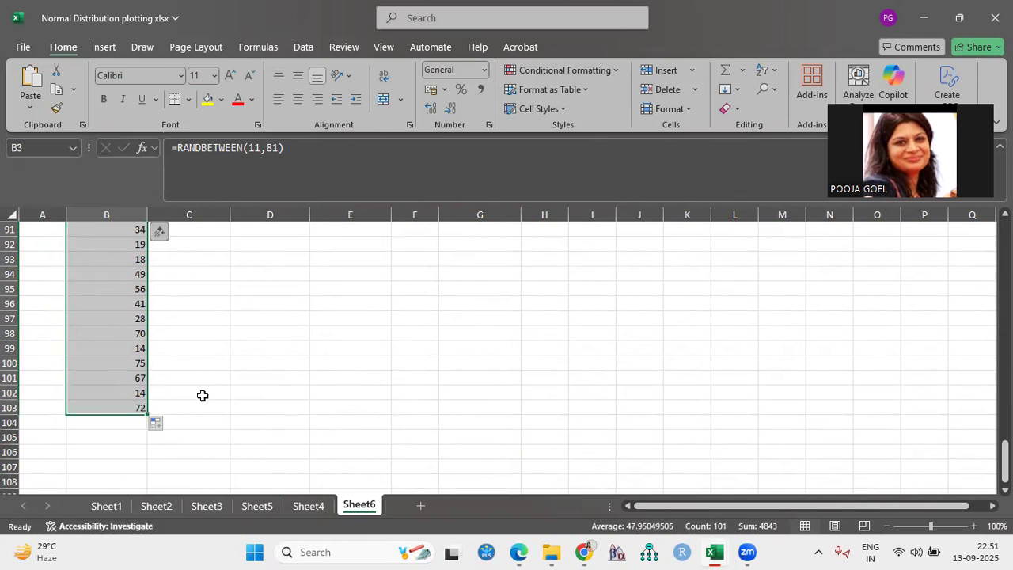
{"action": "scroll", "coordinate": [201, 395], "scroll_direction": "up", "scroll_amount": 20}
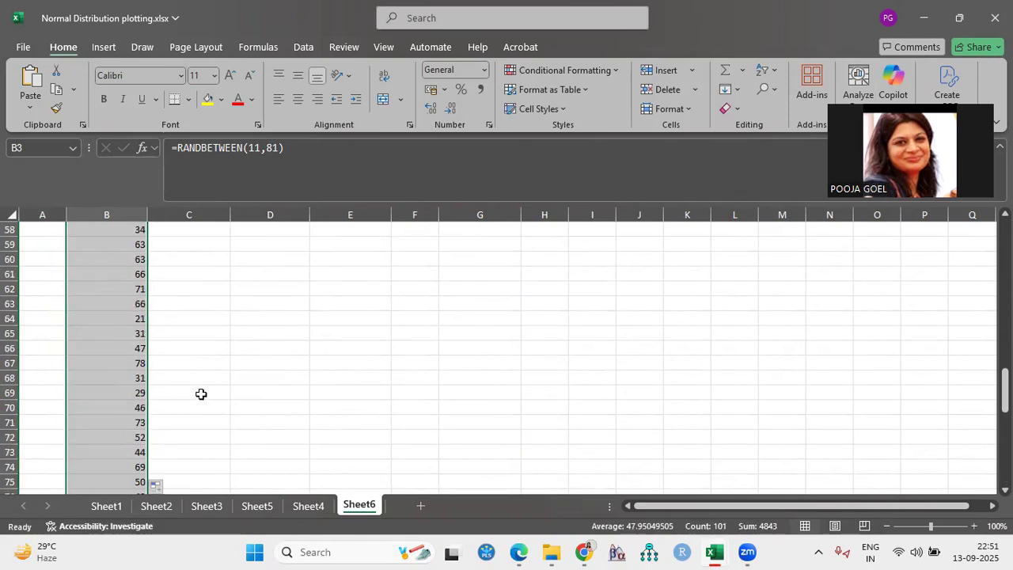
{"action": "scroll", "coordinate": [201, 394], "scroll_direction": "up", "scroll_amount": 2}
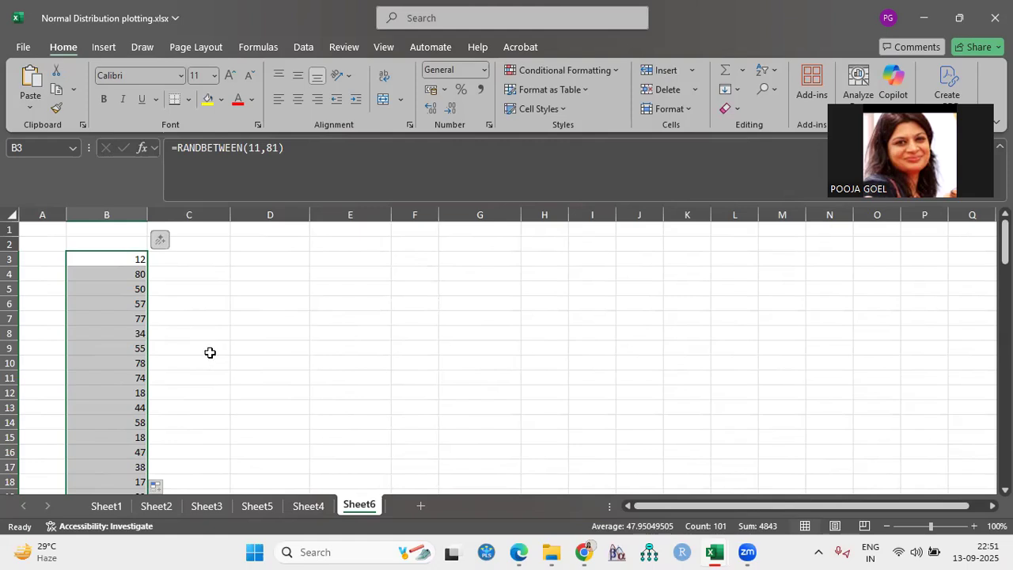
{"action": "left_click", "coordinate": [255, 342]}
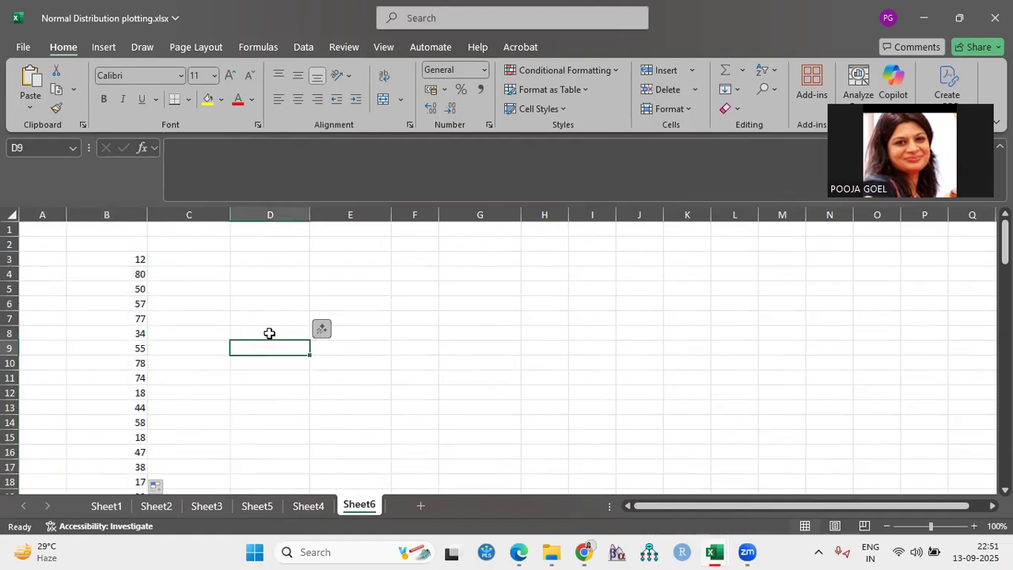
{"action": "left_click", "coordinate": [269, 333]}
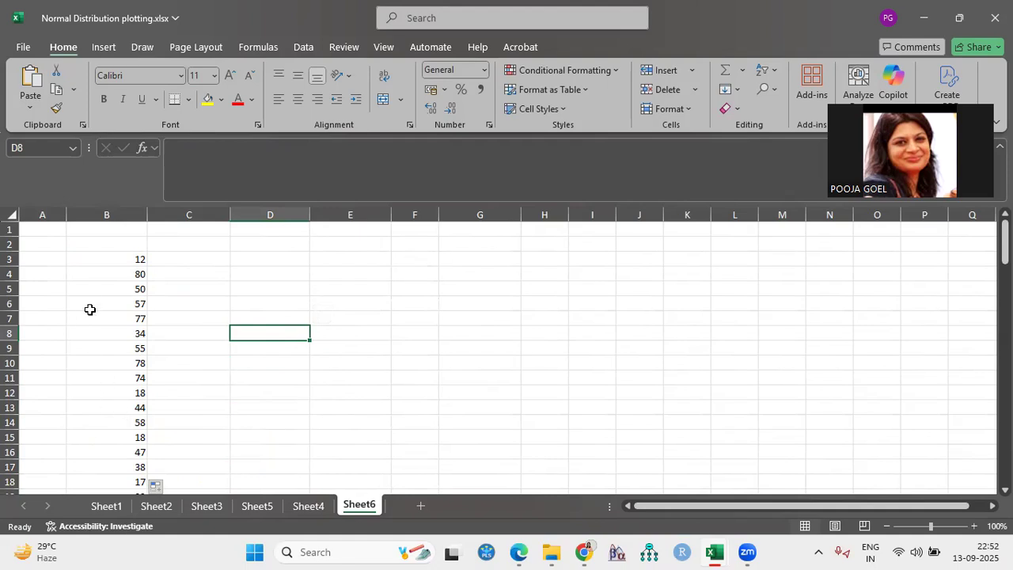
Copy the random numbers in B3:B103 and paste them as values only, starting at C3
{"action": "left_click_drag", "start_coordinate": [95, 259], "coordinate": [113, 405]}
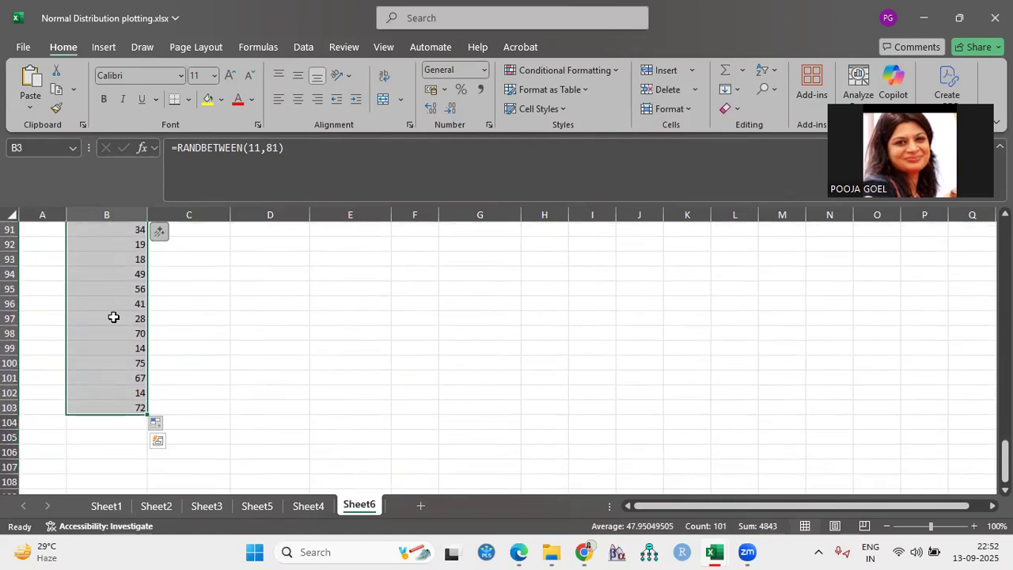
{"action": "right_click", "coordinate": [113, 317]}
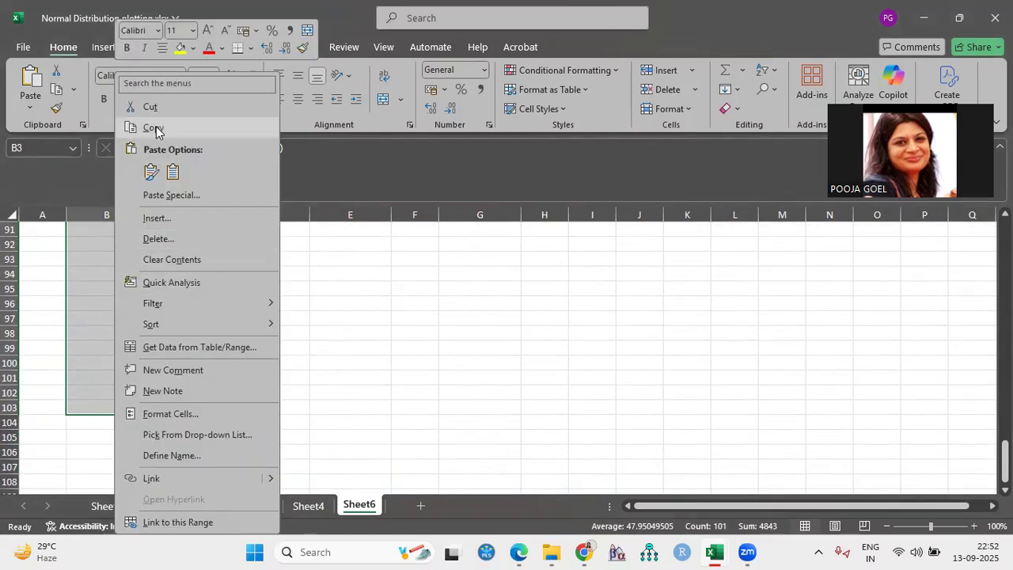
{"action": "left_click", "coordinate": [156, 129]}
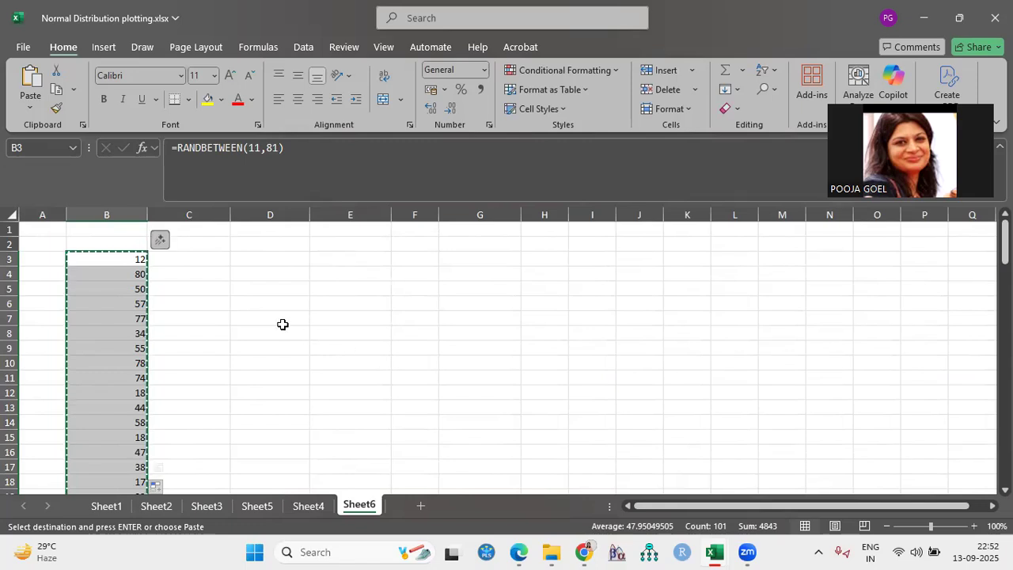
{"action": "left_click", "coordinate": [204, 259]}
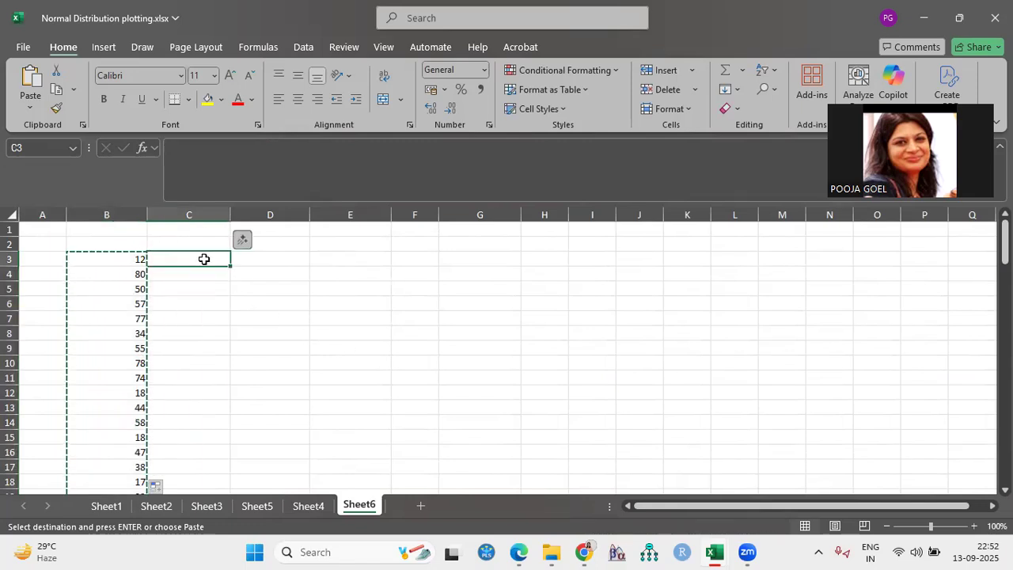
{"action": "right_click", "coordinate": [204, 265]}
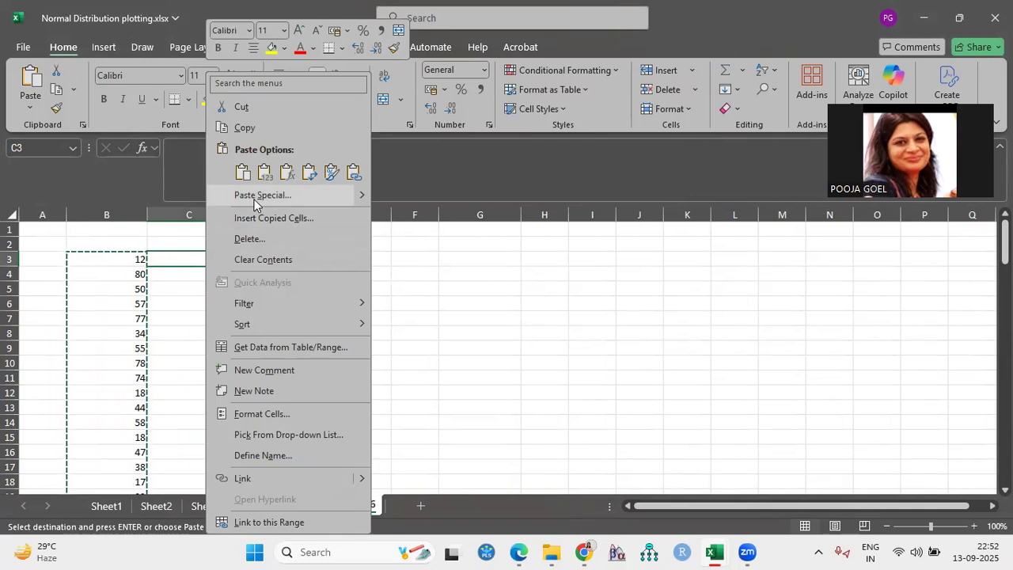
{"action": "mouse_move", "coordinate": [357, 196]}
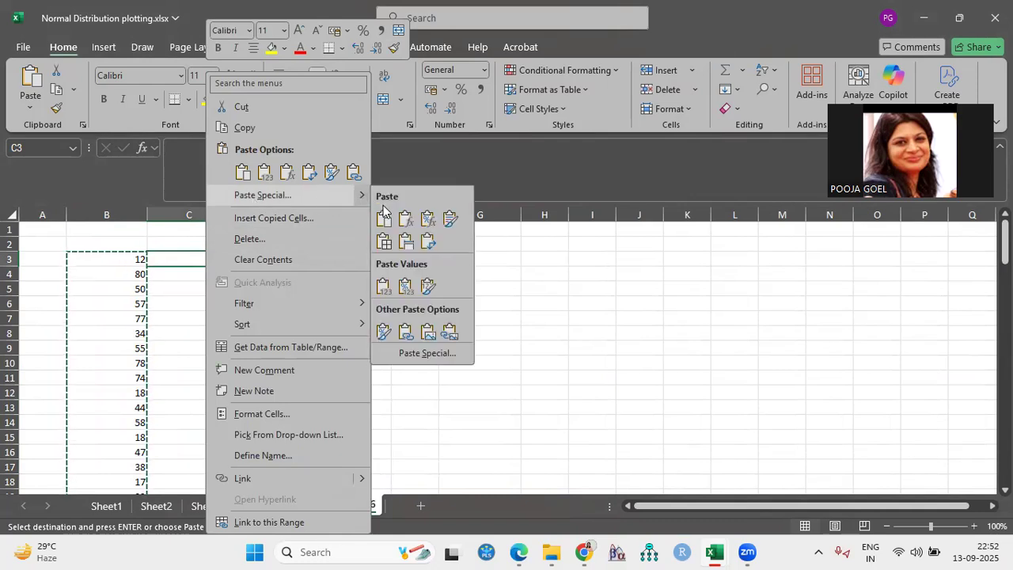
{"action": "left_click", "coordinate": [404, 244]}
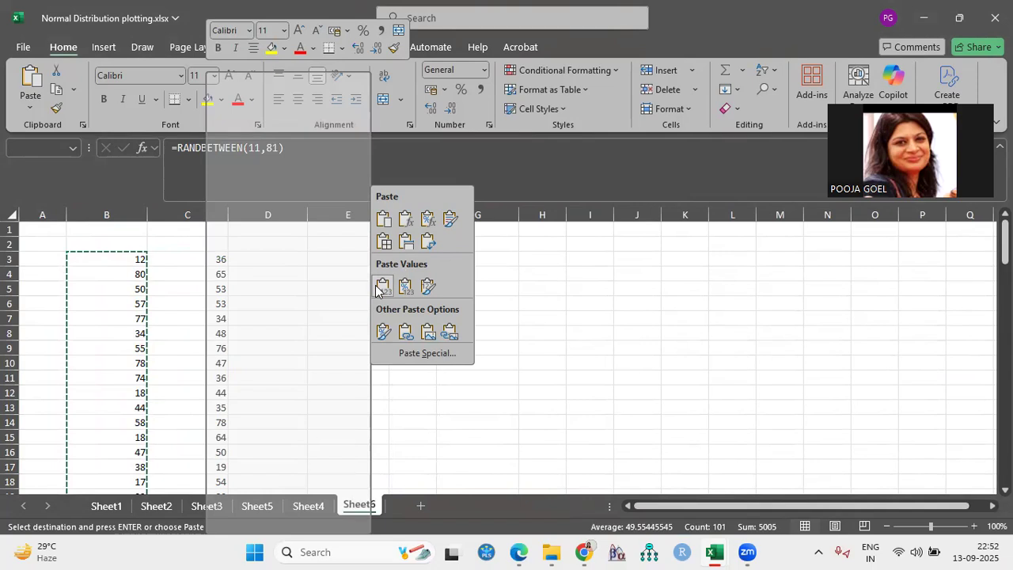
{"action": "left_click", "coordinate": [383, 286]}
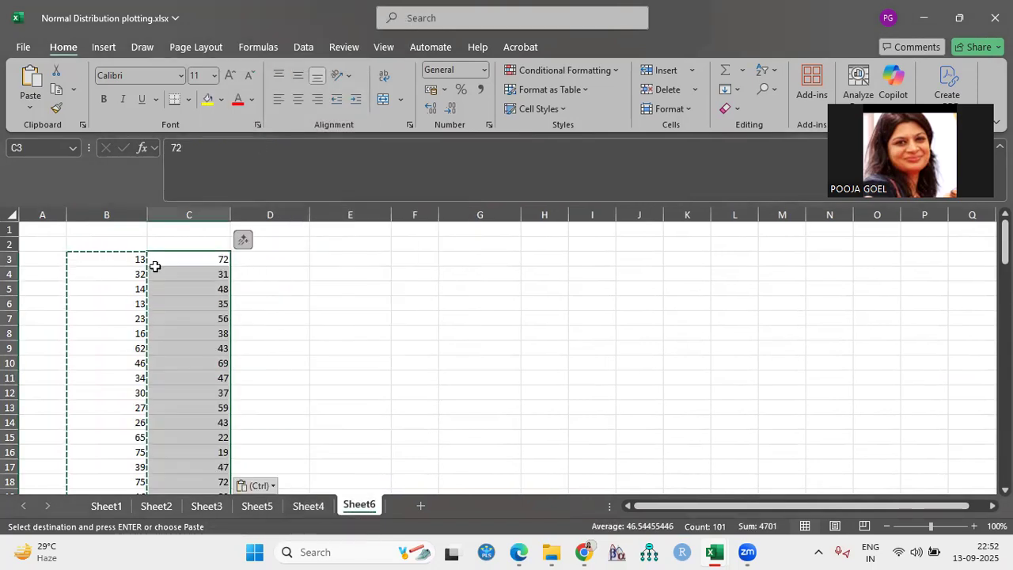
Delete the whole column B that holds the RANDBETWEEN formulas
{"action": "left_click", "coordinate": [119, 213]}
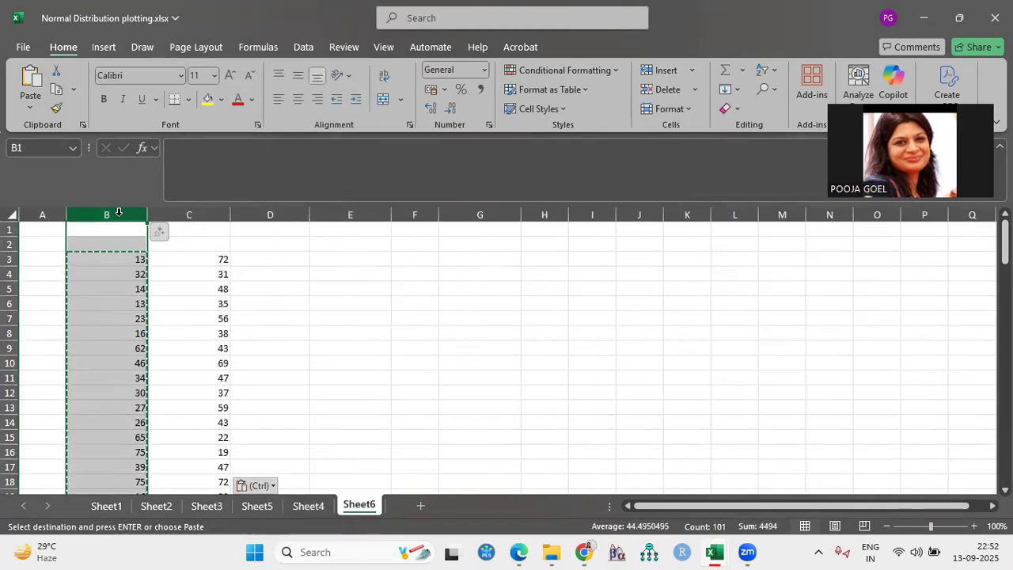
{"action": "right_click", "coordinate": [119, 216]}
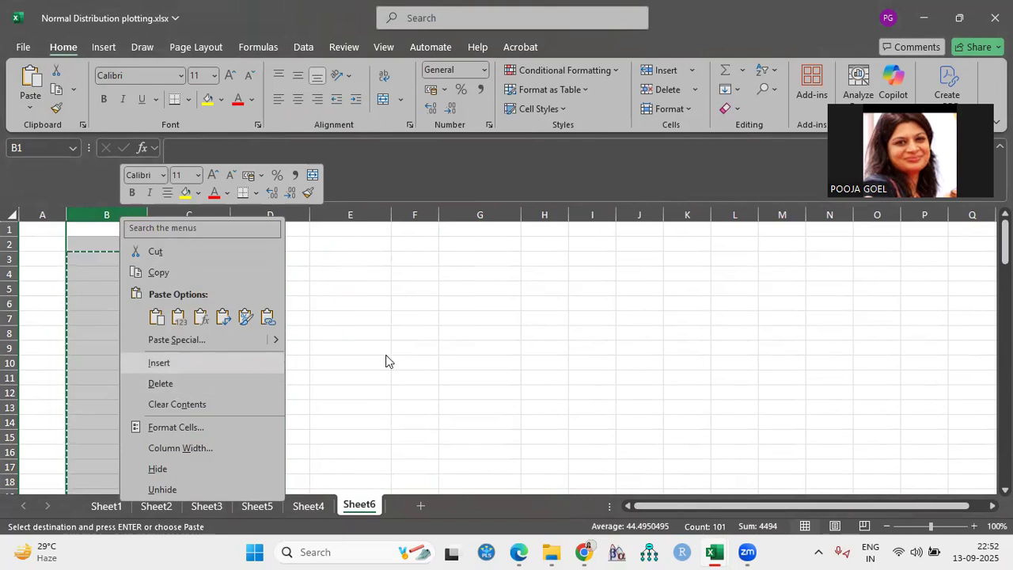
{"action": "key", "text": "Escape"}
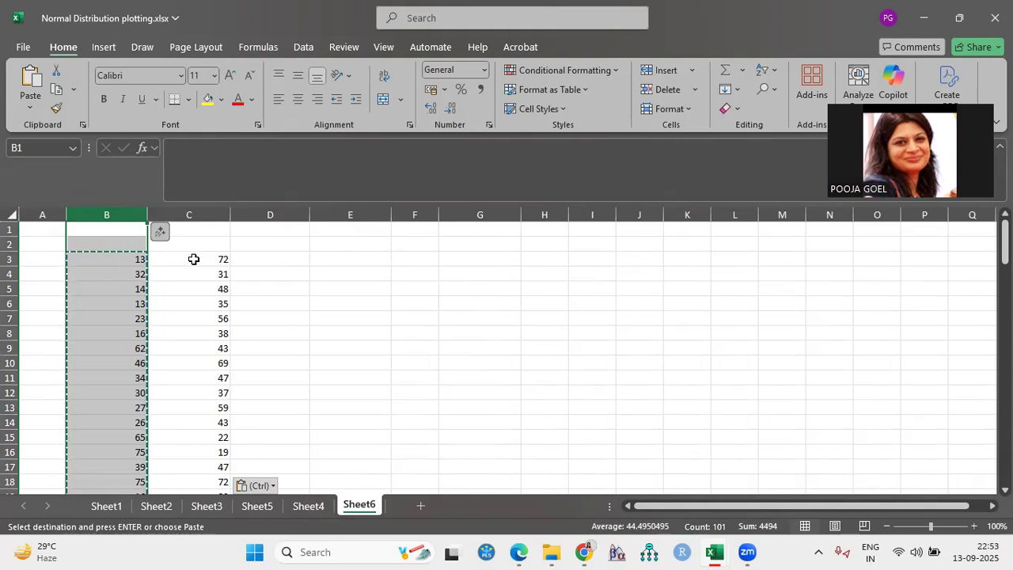
{"action": "right_click", "coordinate": [117, 219]}
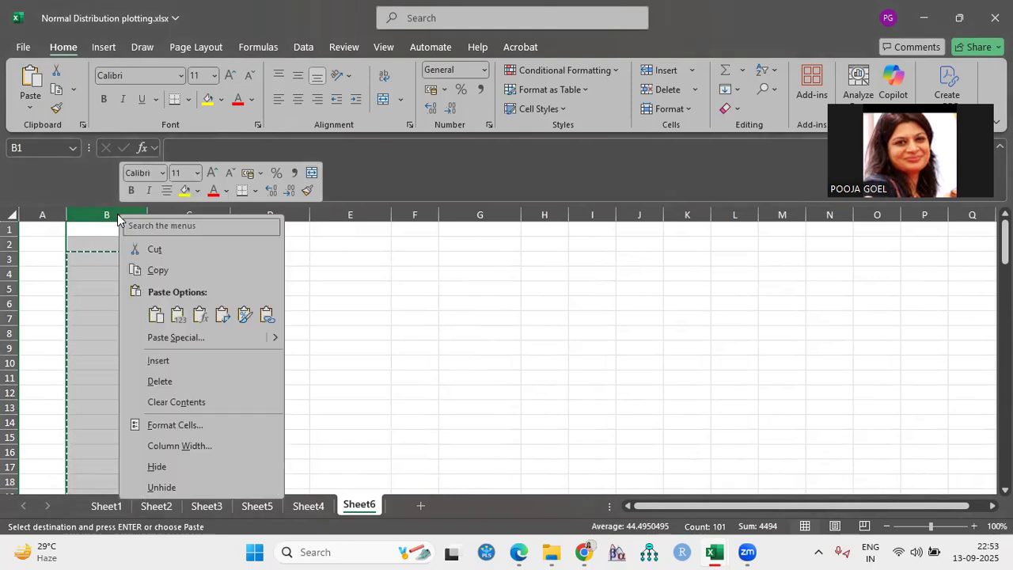
{"action": "left_click", "coordinate": [173, 384]}
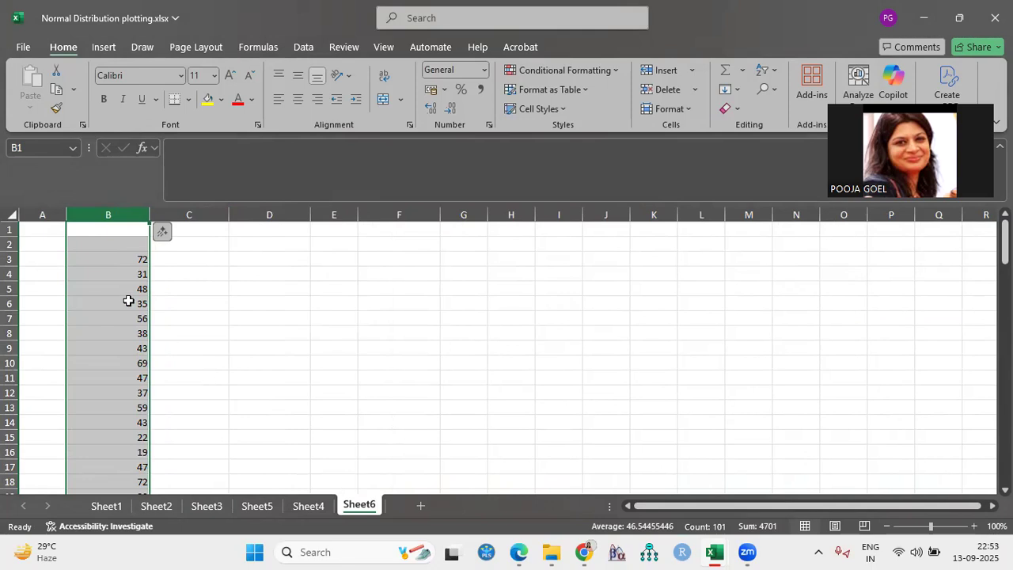
{"action": "left_click", "coordinate": [106, 254]}
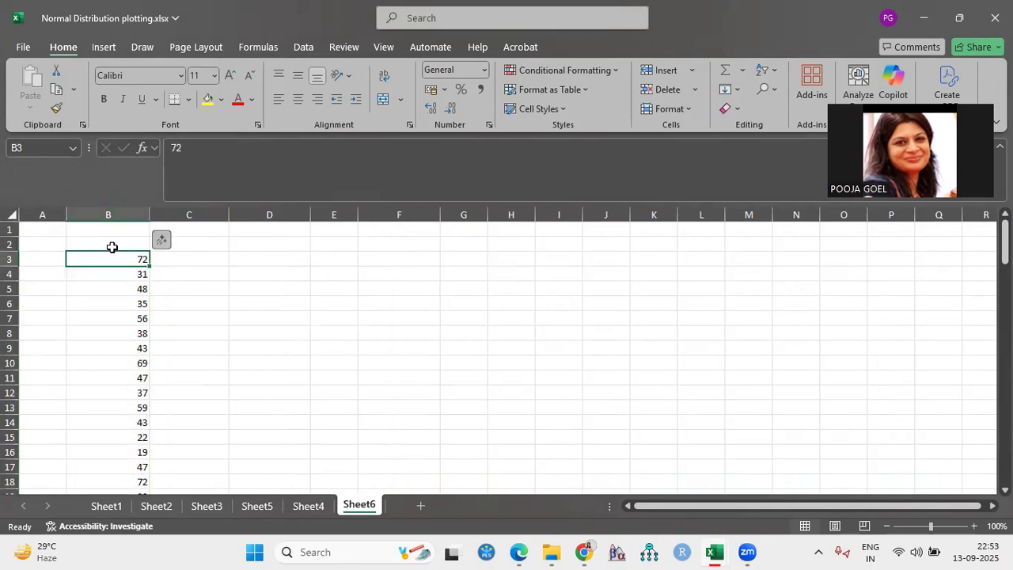
Enter the heading Marks in cell B2 above the column of values
{"action": "left_click", "coordinate": [113, 243]}
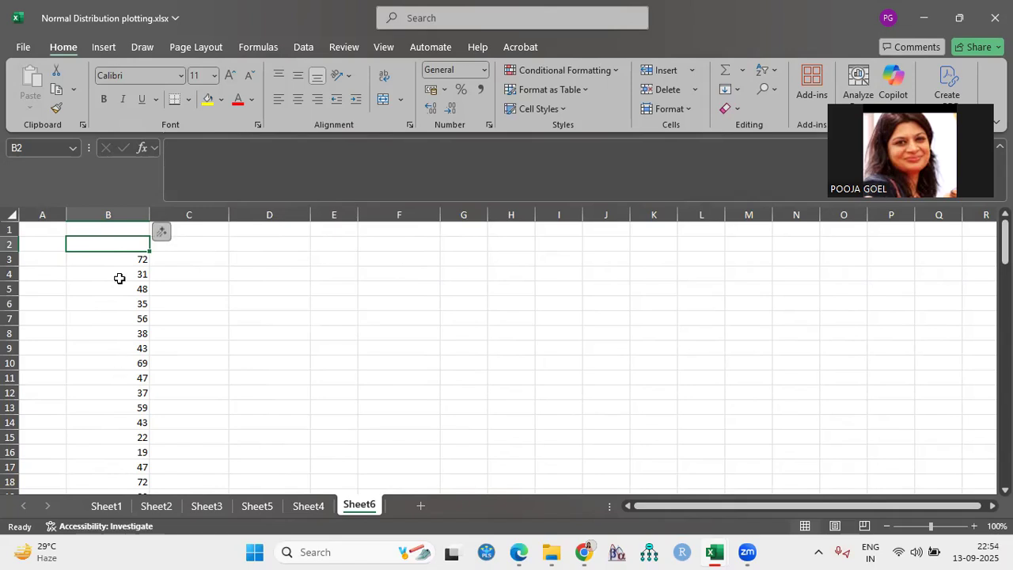
{"action": "type", "text": "MArks"}
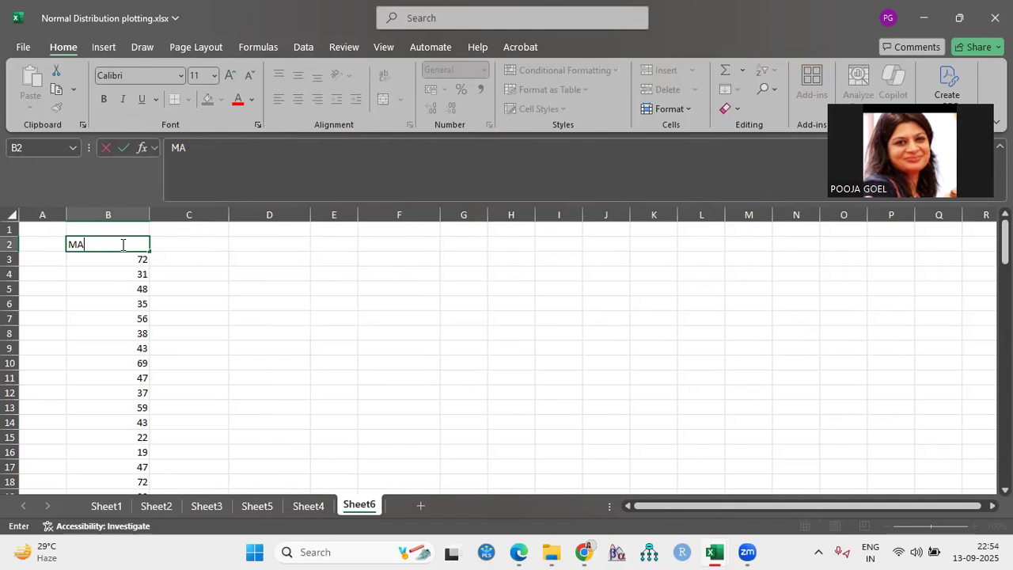
{"action": "key", "text": "BackSpace"}
{"action": "key", "text": "BackSpace"}
{"action": "key", "text": "BackSpace"}
{"action": "key", "text": "BackSpace"}
{"action": "type", "text": "arks"}
{"action": "left_click", "coordinate": [187, 243]}
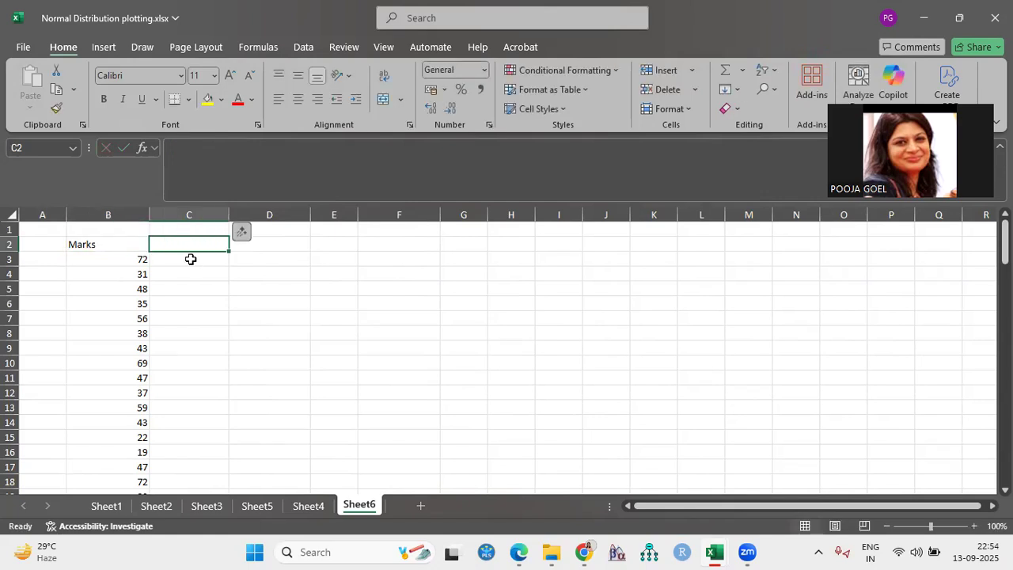
Widen column C slightly and enter the labels Mean in C3 and S.D. in C4
{"action": "left_click_drag", "start_coordinate": [229, 219], "coordinate": [248, 220]}
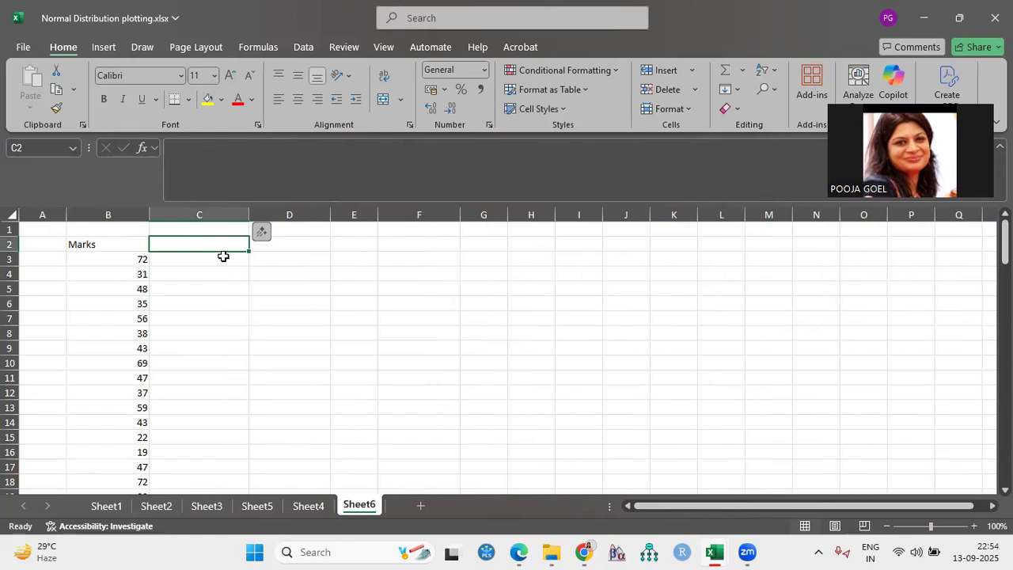
{"action": "left_click", "coordinate": [201, 260]}
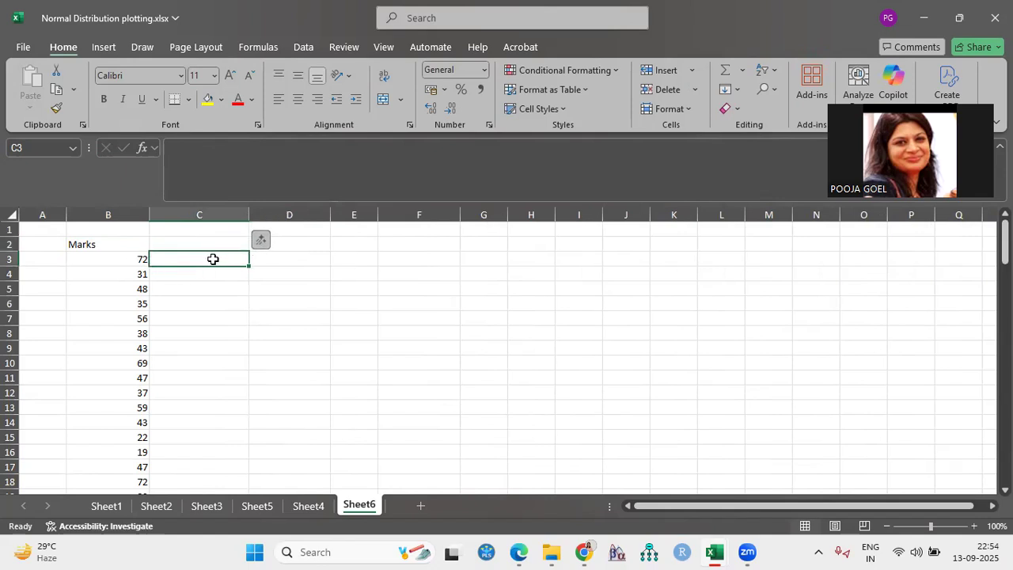
{"action": "type", "text": "Mean"}
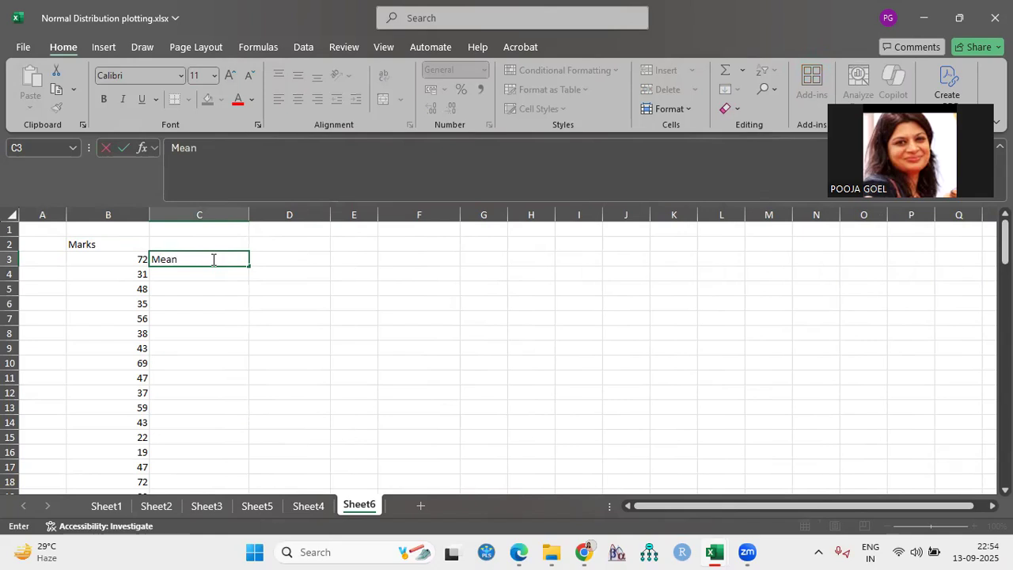
{"action": "left_click", "coordinate": [210, 277]}
{"action": "type", "text": "S.D."}
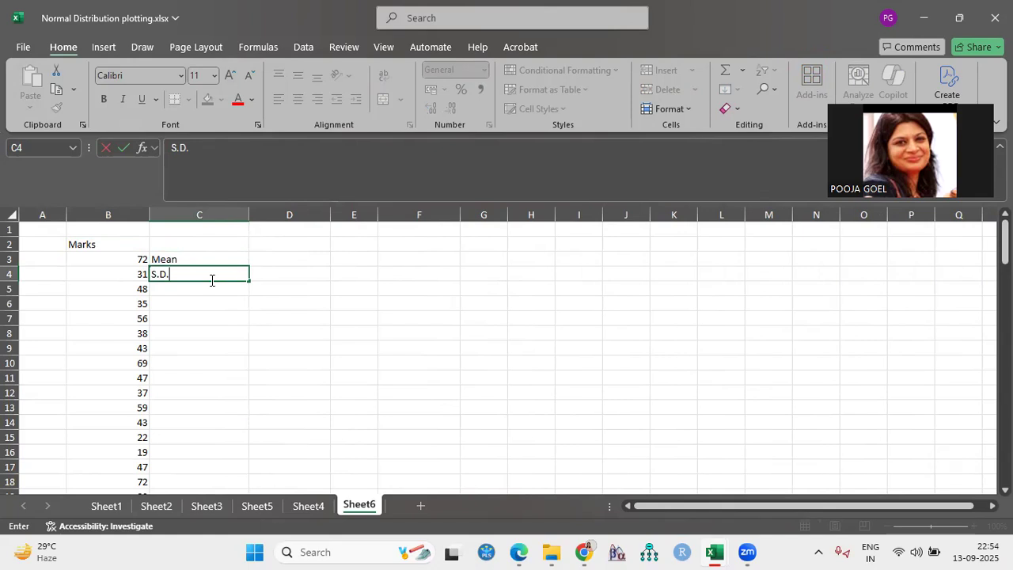
Enter the labels Minimum in C5 and Maximum in C6 below the existing statistics labels
{"action": "left_click", "coordinate": [208, 291]}
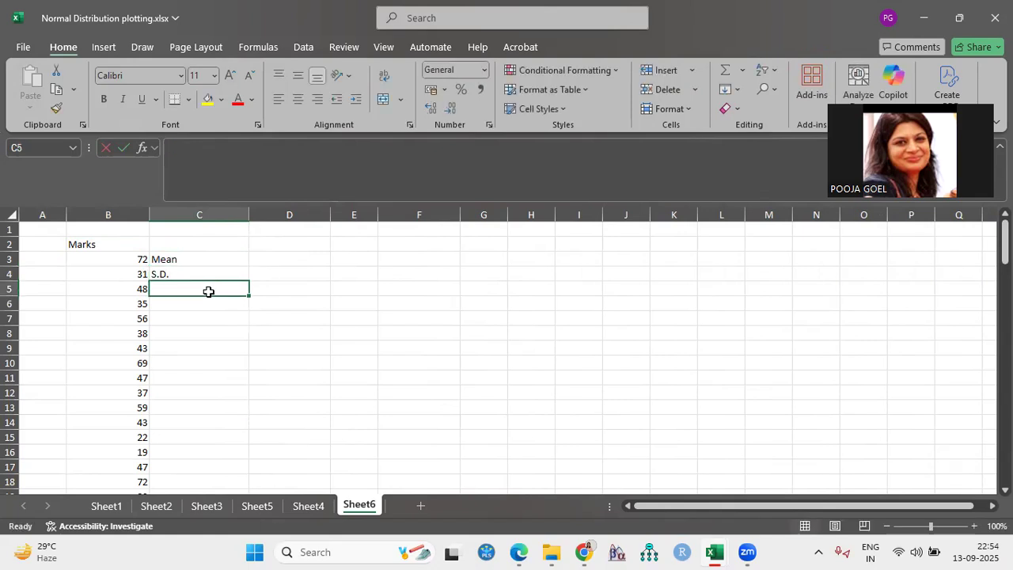
{"action": "type", "text": "Minimum"}
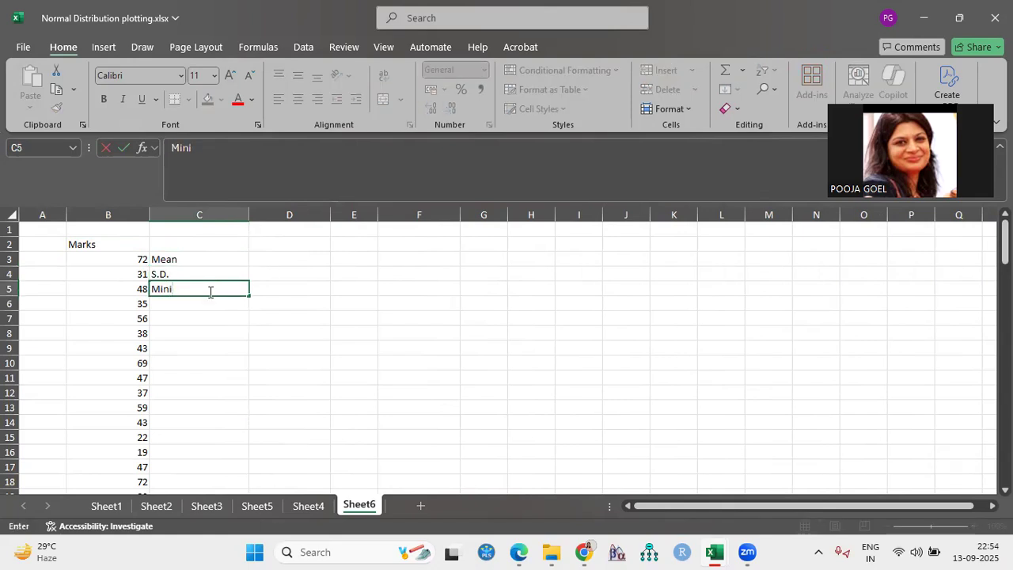
{"action": "left_click", "coordinate": [185, 299]}
{"action": "type", "text": "Maximum"}
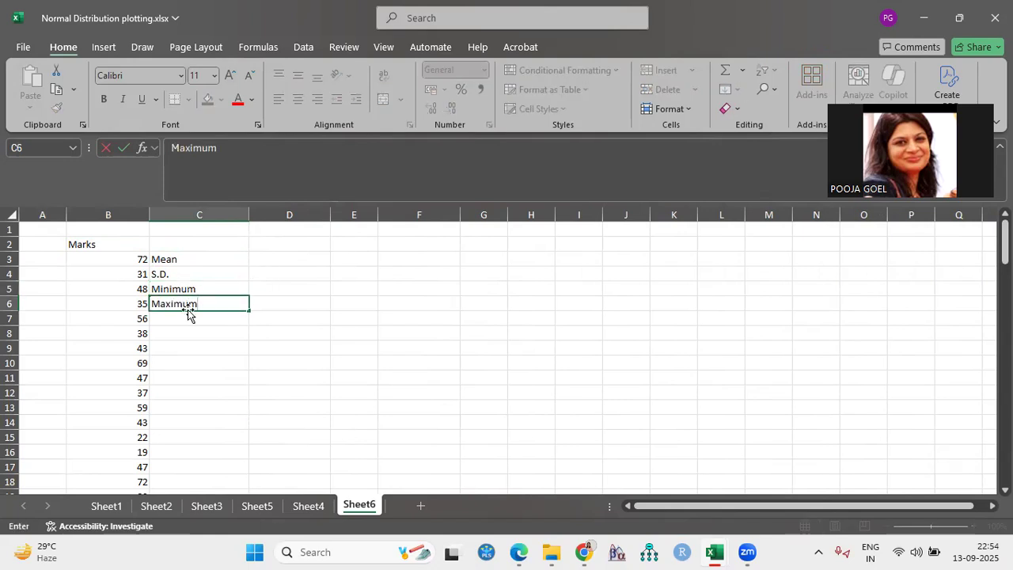
{"action": "key", "text": "ctrl+Return"}
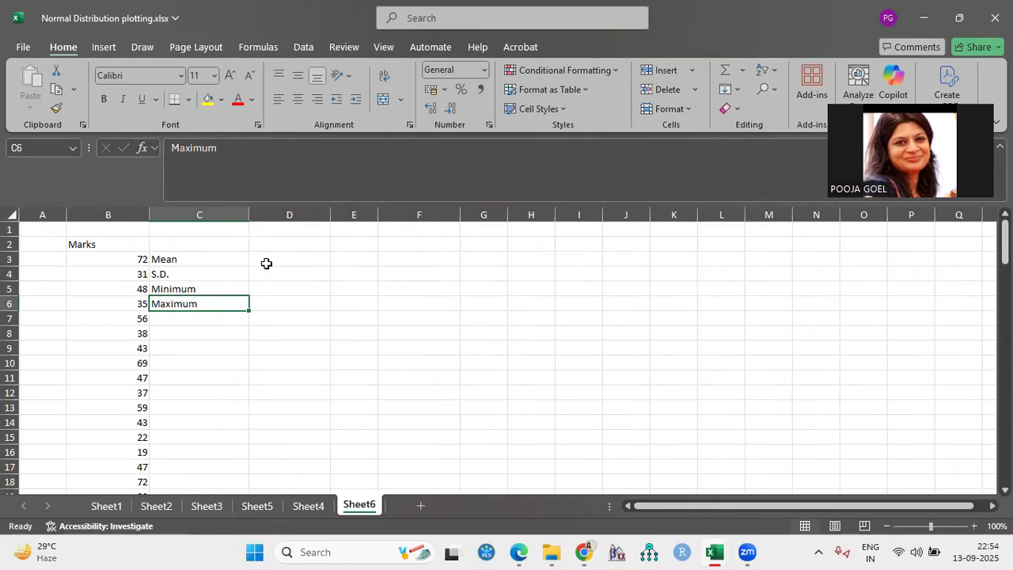
Calculate the mean of the marks in D3 with the formula =AVERAGE(B3:B103)
{"action": "left_click", "coordinate": [266, 260]}
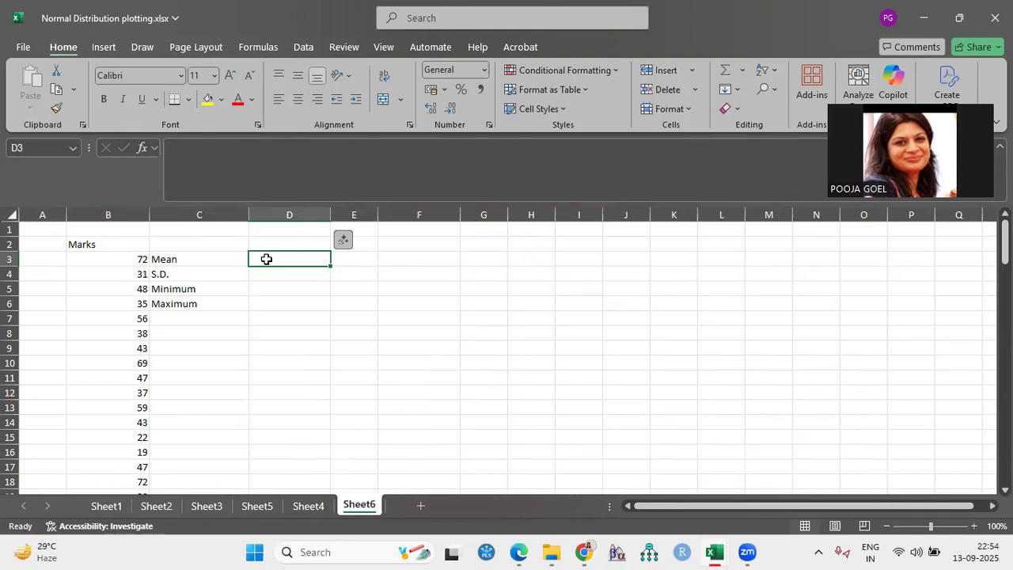
{"action": "type", "text": "="}
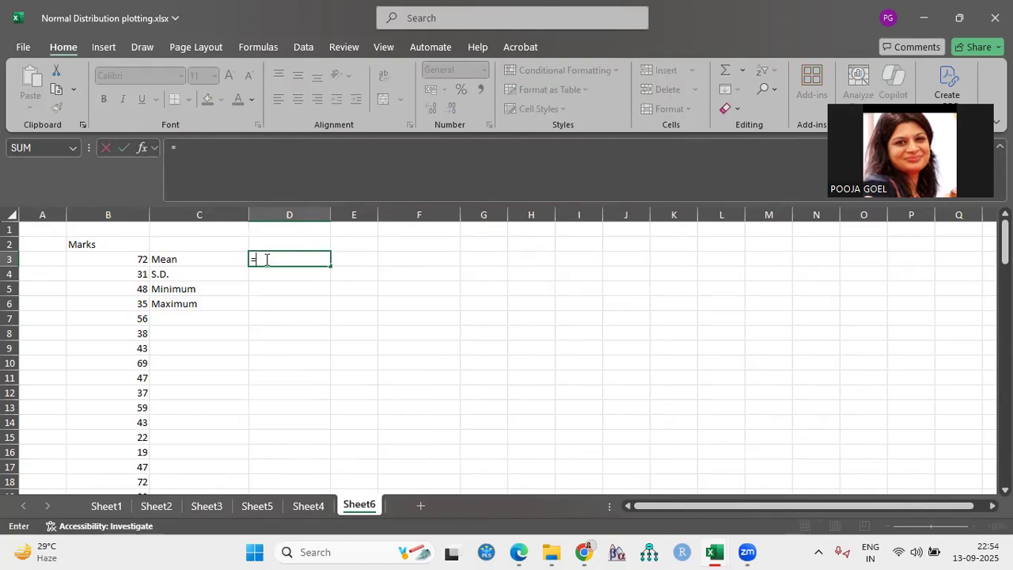
{"action": "type", "text": "av"}
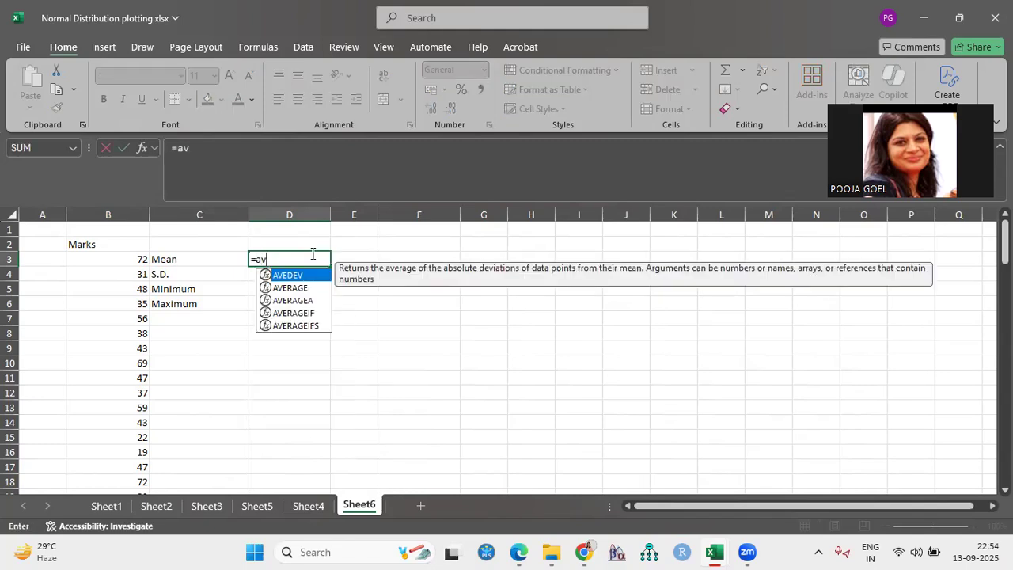
{"action": "double_click", "coordinate": [285, 287]}
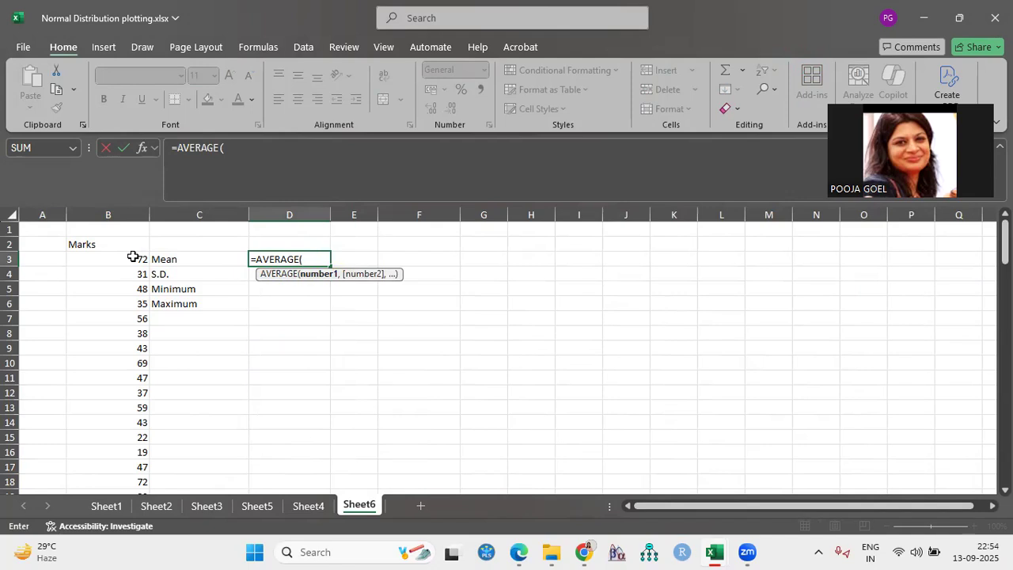
{"action": "scroll", "coordinate": [128, 467], "scroll_direction": "down", "scroll_amount": 1}
{"action": "scroll", "coordinate": [129, 467], "scroll_direction": "down", "scroll_amount": 20}
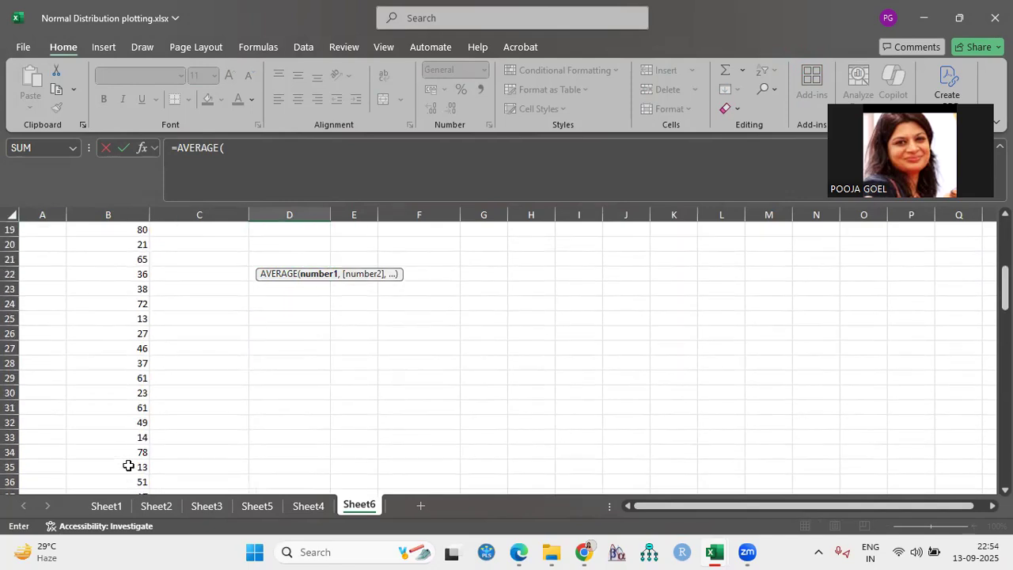
{"action": "scroll", "coordinate": [130, 461], "scroll_direction": "up", "scroll_amount": 15}
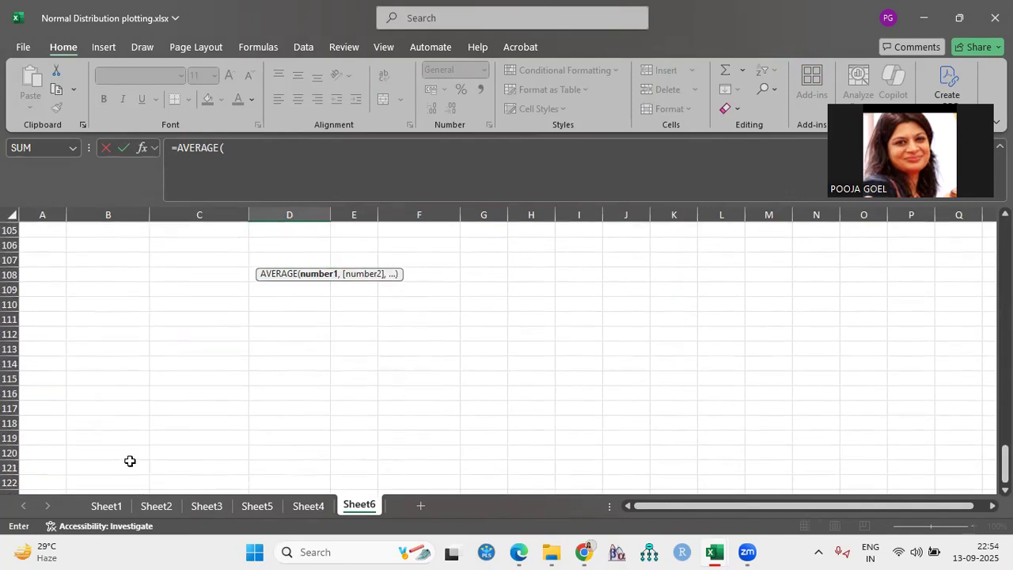
{"action": "scroll", "coordinate": [134, 449], "scroll_direction": "up", "scroll_amount": 20}
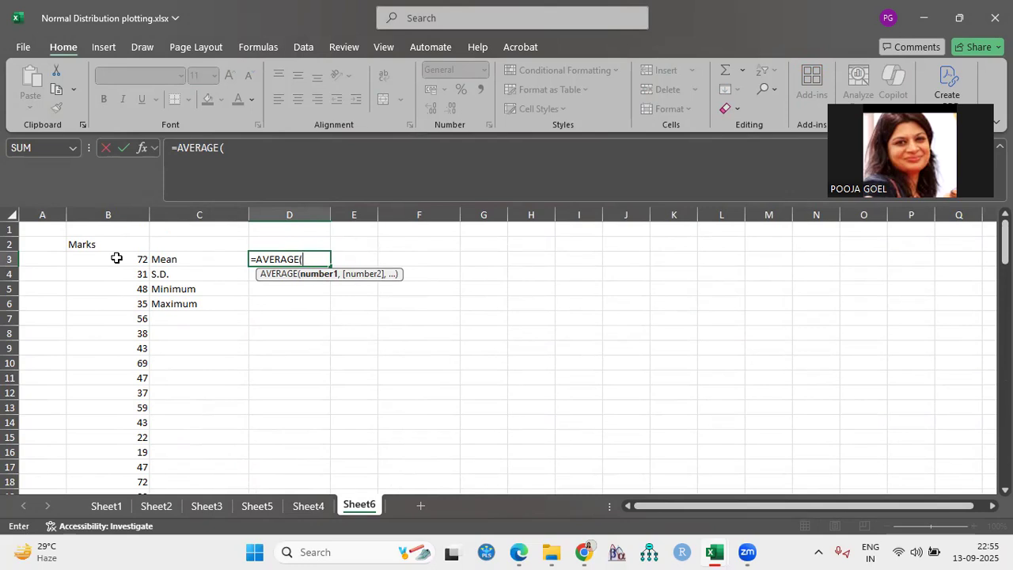
{"action": "left_click", "coordinate": [116, 258]}
{"action": "left_click_drag", "start_coordinate": [116, 258], "coordinate": [118, 468]}
{"action": "scroll", "coordinate": [326, 408], "scroll_direction": "up", "scroll_amount": 18}
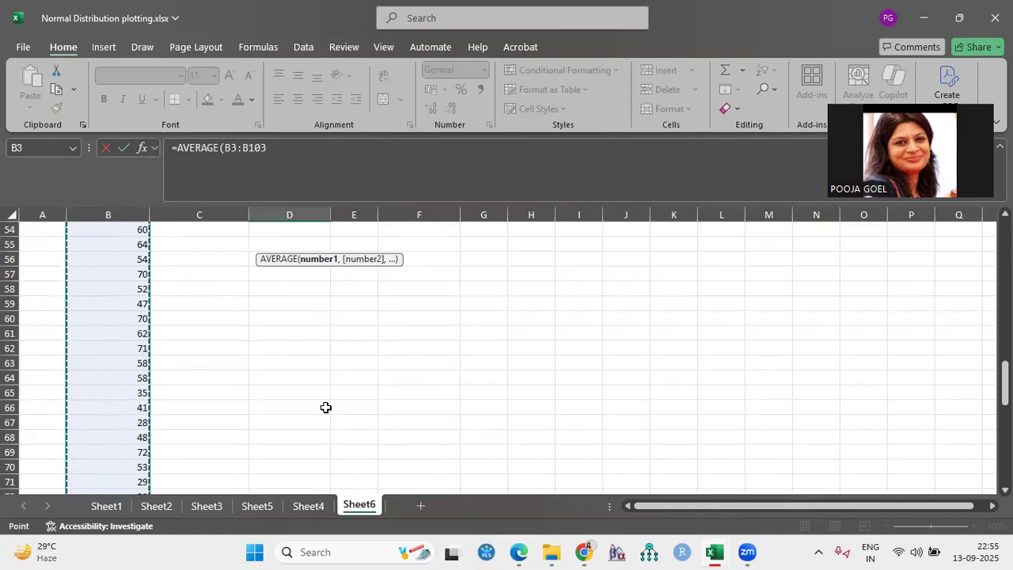
{"action": "scroll", "coordinate": [325, 407], "scroll_direction": "up", "scroll_amount": 11}
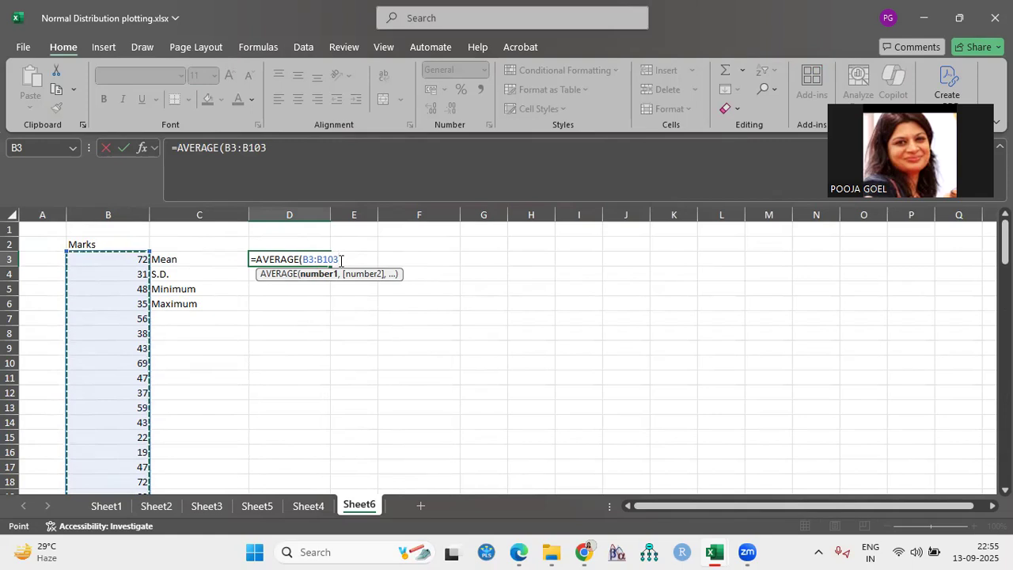
{"action": "type", "text": ")"}
{"action": "key", "text": "Return"}
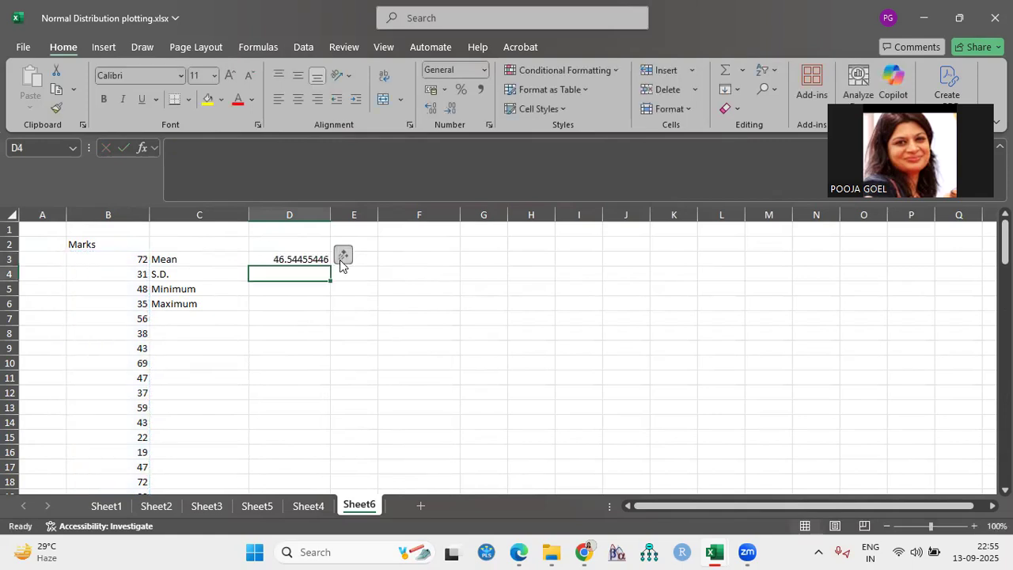
Format the mean in D3 to show two decimal places
{"action": "left_click", "coordinate": [306, 260]}
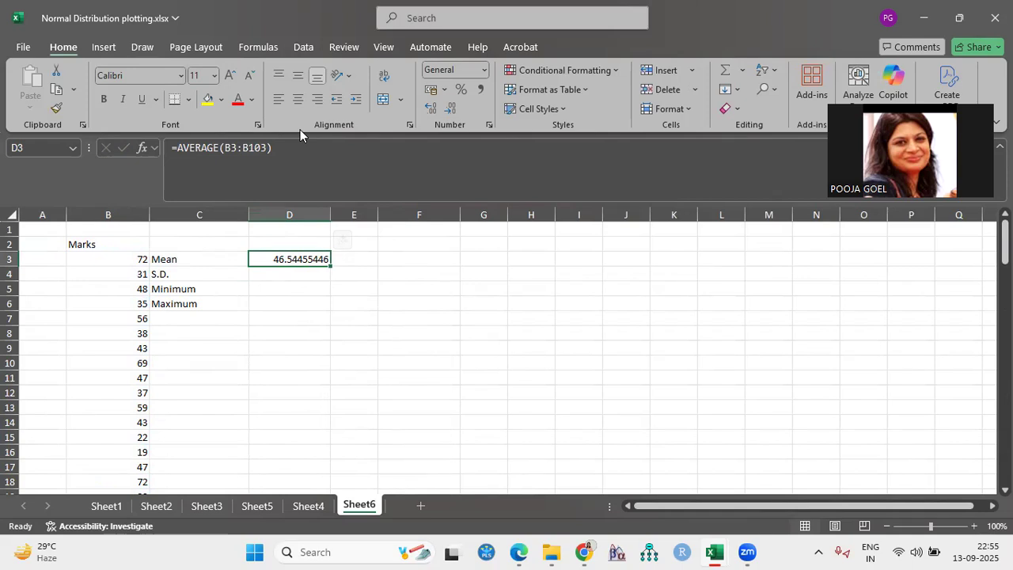
{"action": "left_click", "coordinate": [444, 110]}
{"action": "left_click", "coordinate": [445, 110]}
{"action": "left_click", "coordinate": [445, 110]}
{"action": "left_click", "coordinate": [446, 110]}
{"action": "left_click", "coordinate": [447, 110]}
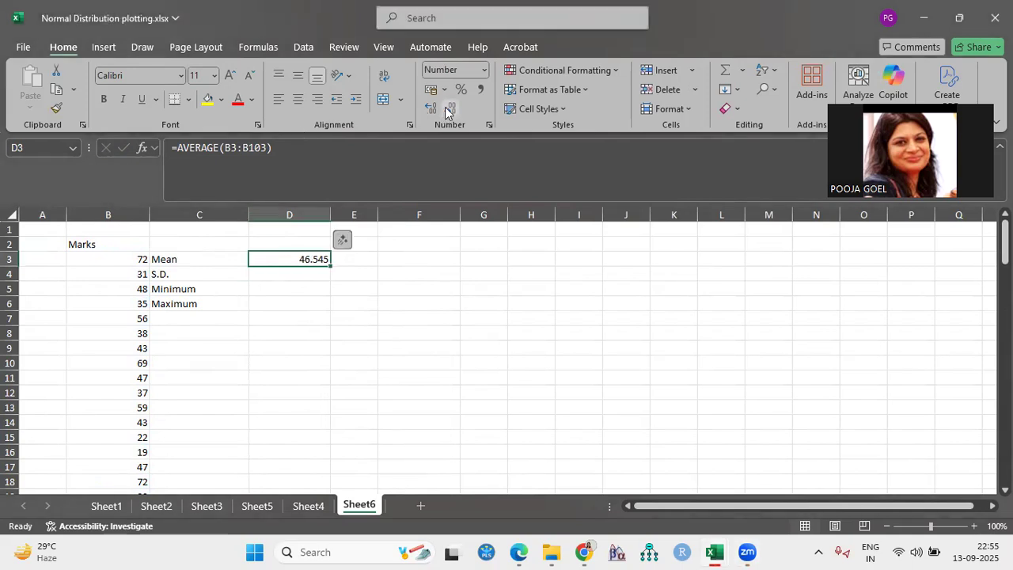
{"action": "left_click", "coordinate": [446, 110]}
Calculate the population standard deviation of the marks in D4 with the formula =STDEV.P(B3:B103)
{"action": "left_click", "coordinate": [294, 276]}
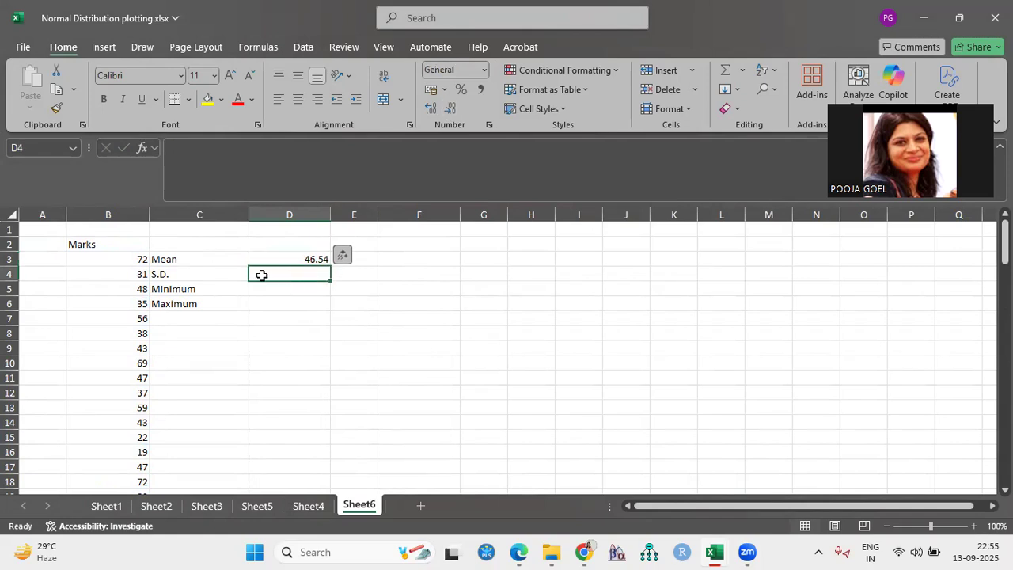
{"action": "type", "text": "=st"}
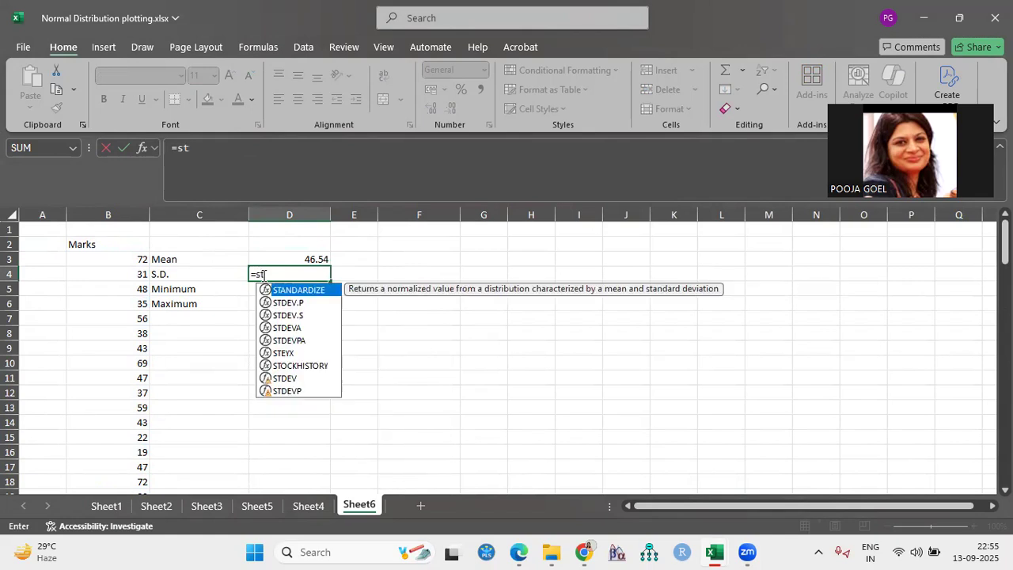
{"action": "type", "text": "d"}
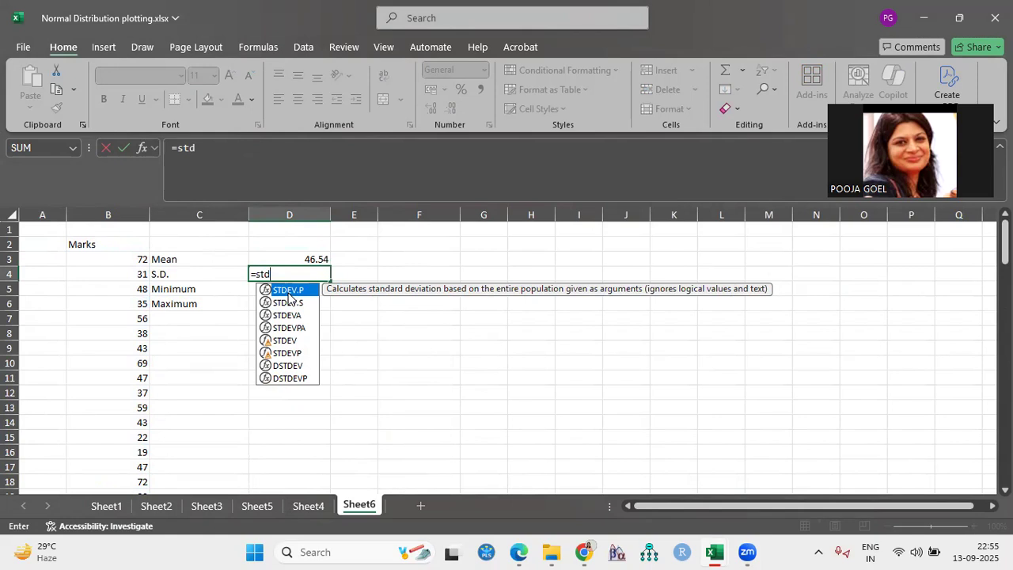
{"action": "double_click", "coordinate": [288, 296]}
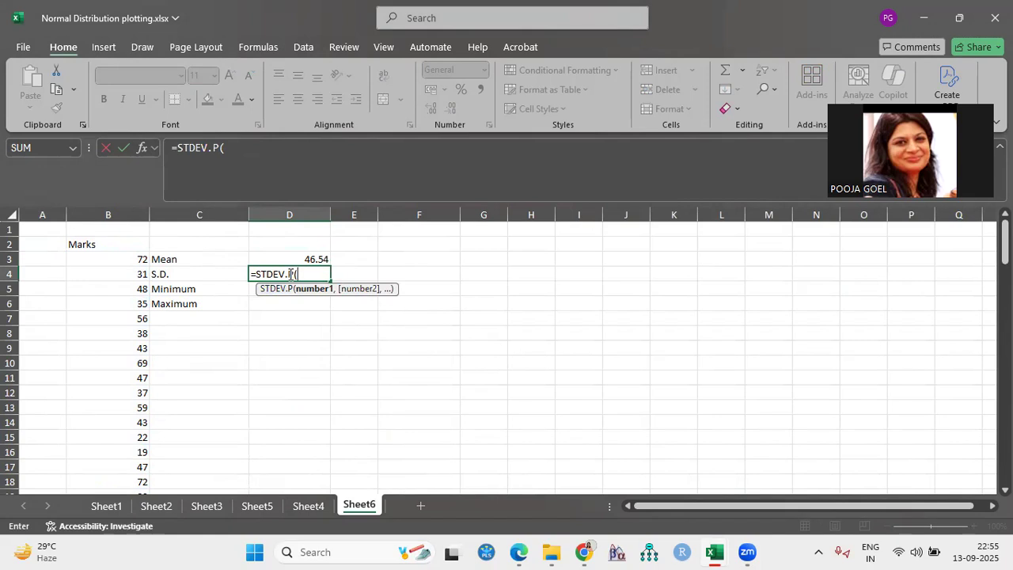
{"action": "type", "text": "B"}
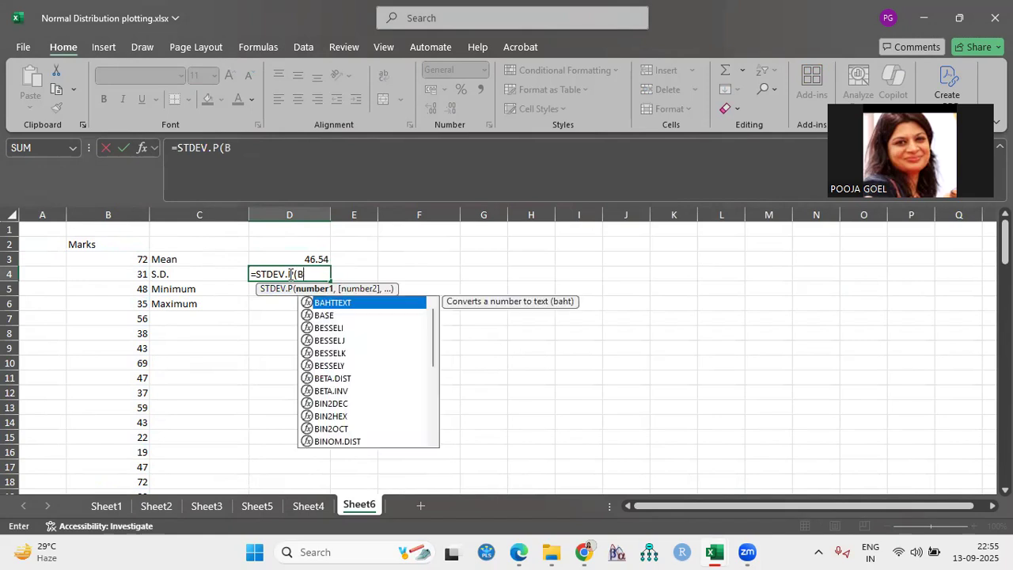
{"action": "type", "text": "3"}
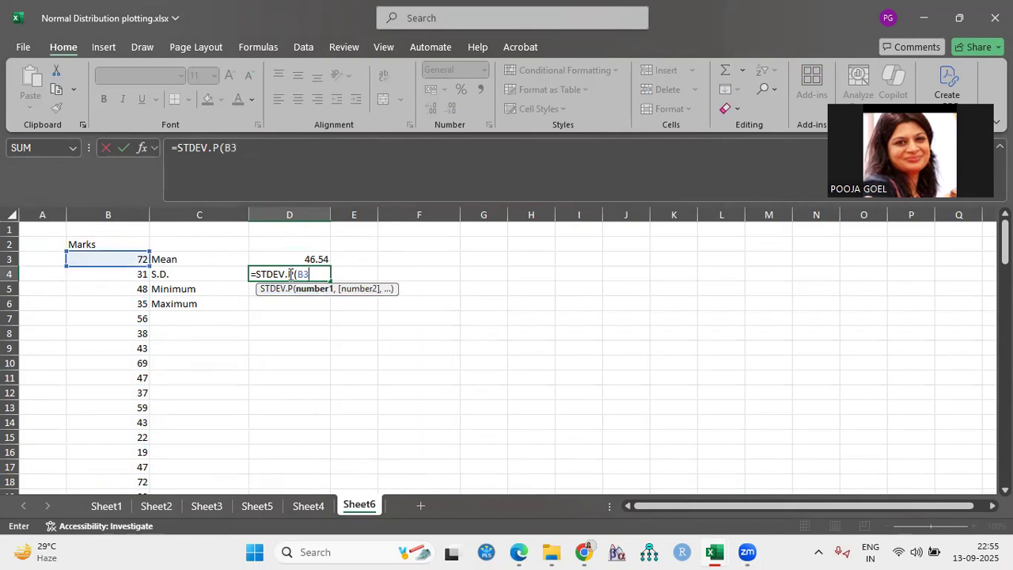
{"action": "type", "text": ":B103"}
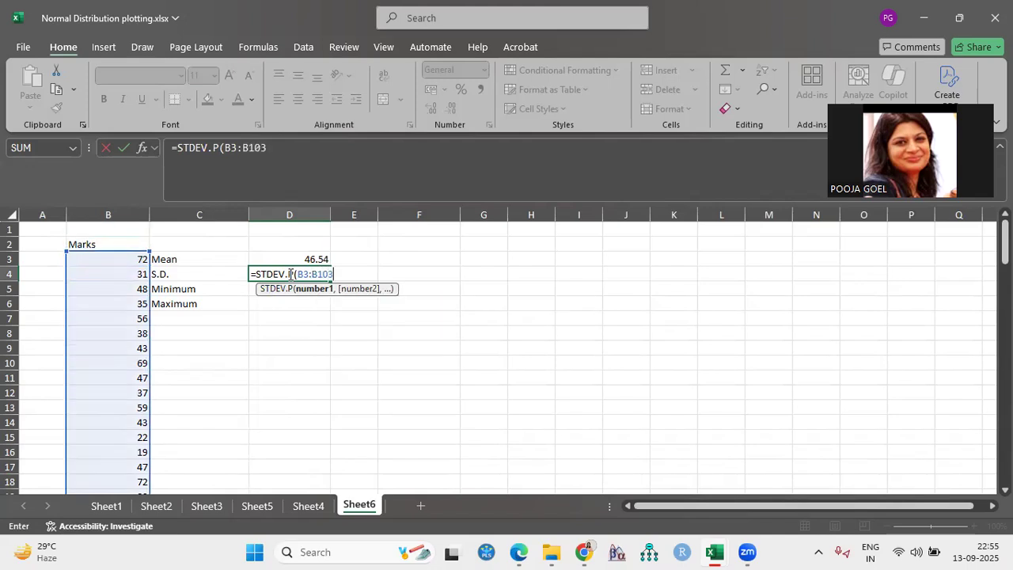
{"action": "type", "text": ")"}
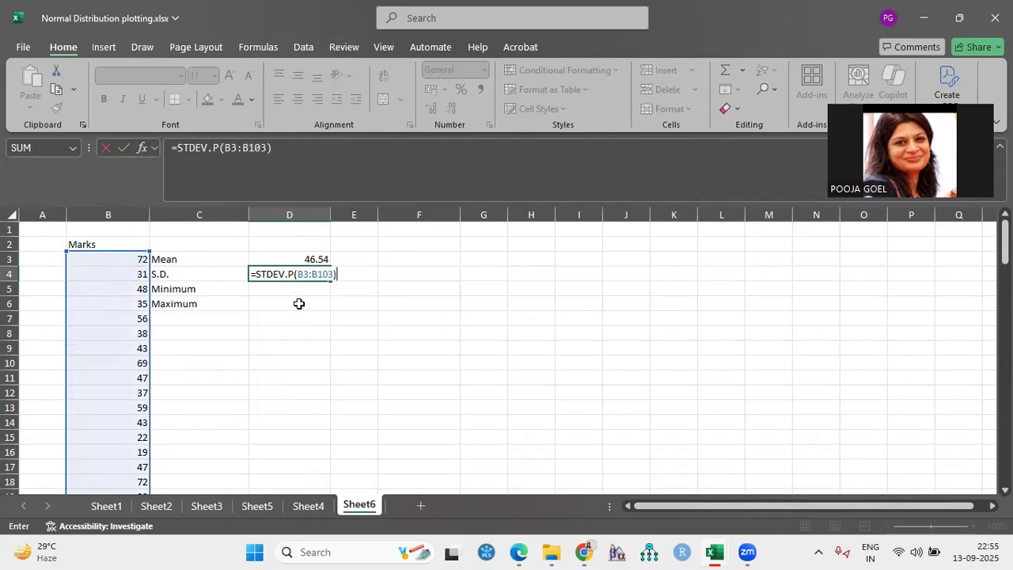
{"action": "key", "text": "Return"}
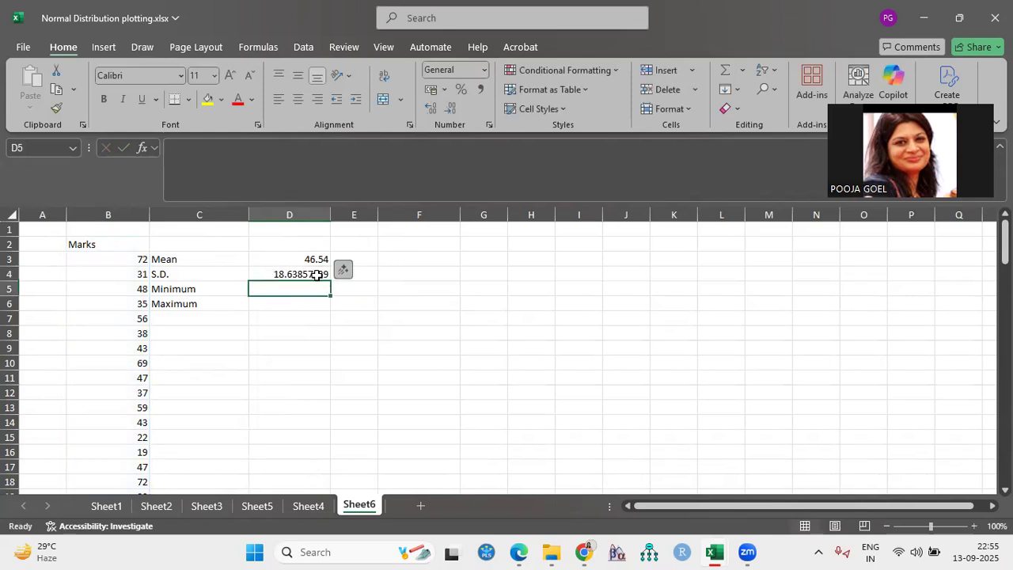
Format the standard deviation in D4 to show two decimal places
{"action": "left_click", "coordinate": [319, 274]}
{"action": "left_click", "coordinate": [448, 111]}
{"action": "left_click", "coordinate": [448, 111]}
{"action": "left_click", "coordinate": [448, 111]}
{"action": "left_click", "coordinate": [448, 111]}
{"action": "left_click", "coordinate": [448, 111]}
{"action": "left_click", "coordinate": [448, 112]}
{"action": "left_click", "coordinate": [448, 112]}
{"action": "left_click", "coordinate": [431, 112]}
Calculate the lowest mark in D5 with the formula =MINA(B3:B103)
{"action": "left_click", "coordinate": [314, 292]}
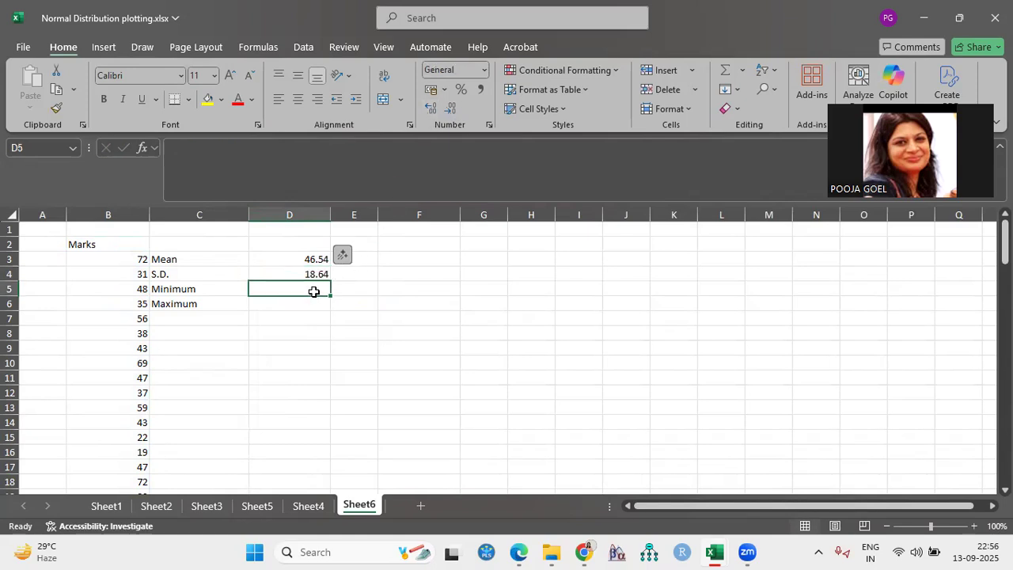
{"action": "left_click", "coordinate": [198, 289]}
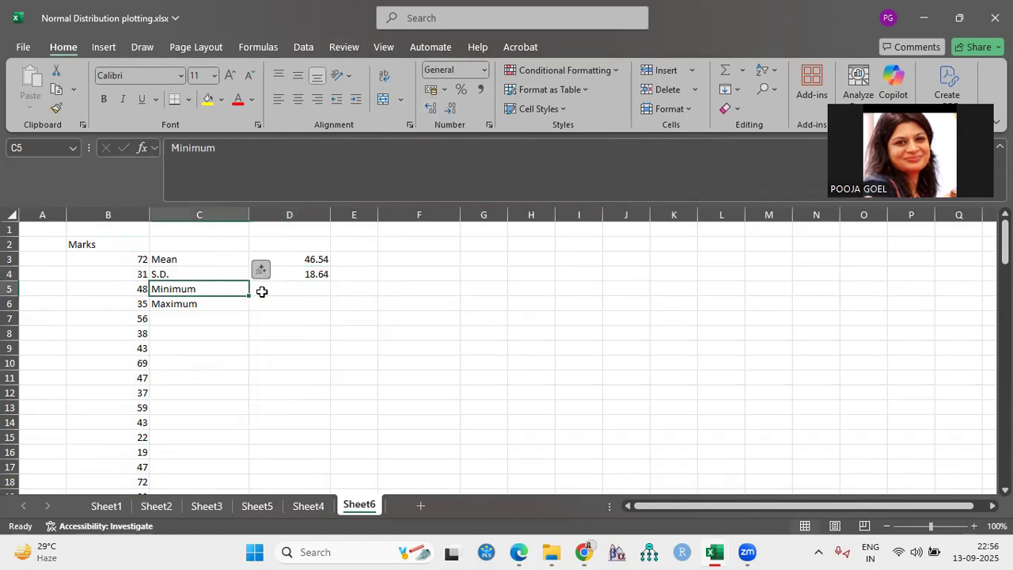
{"action": "left_click", "coordinate": [273, 291]}
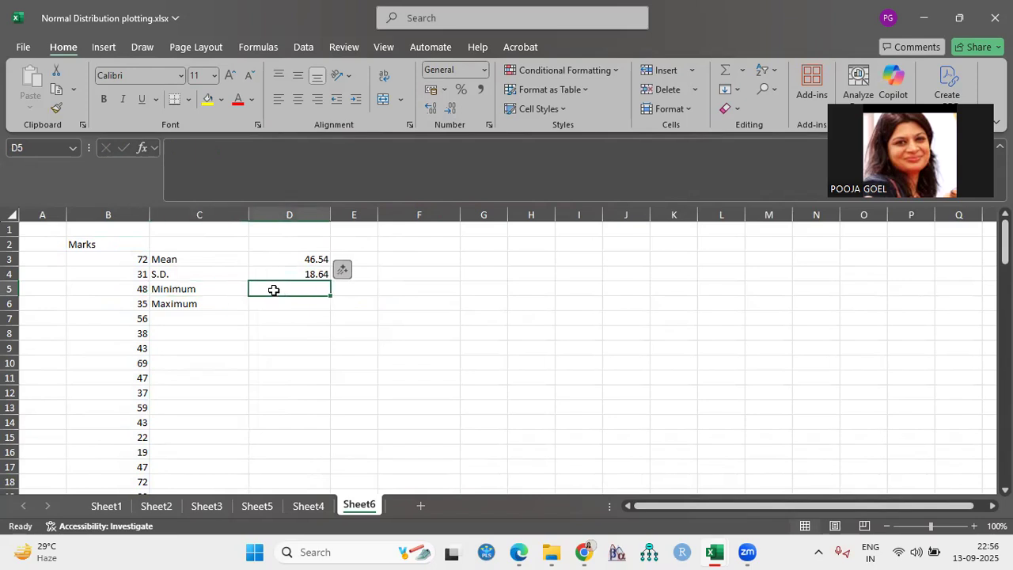
{"action": "type", "text": "=M"}
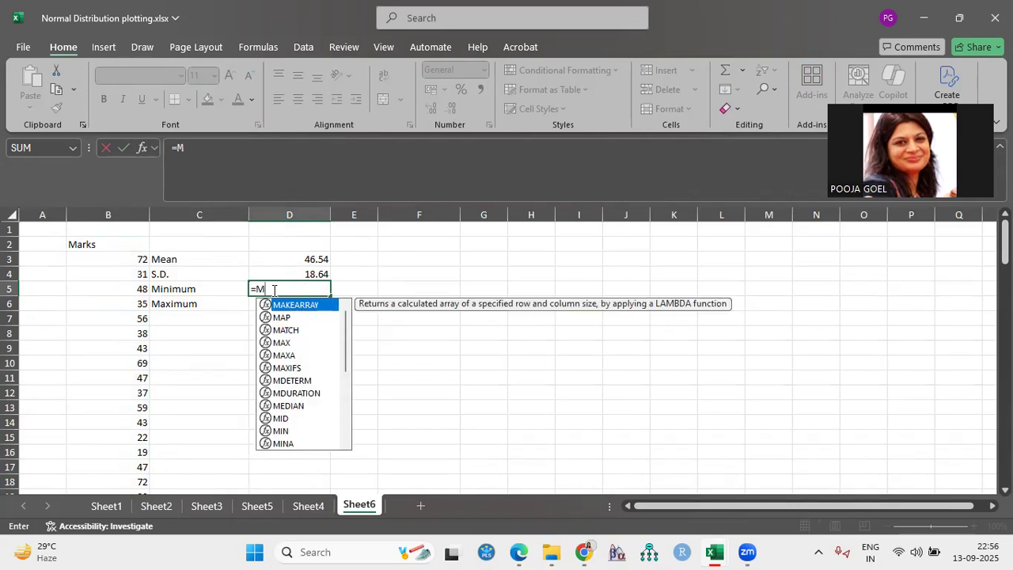
{"action": "type", "text": "IN"}
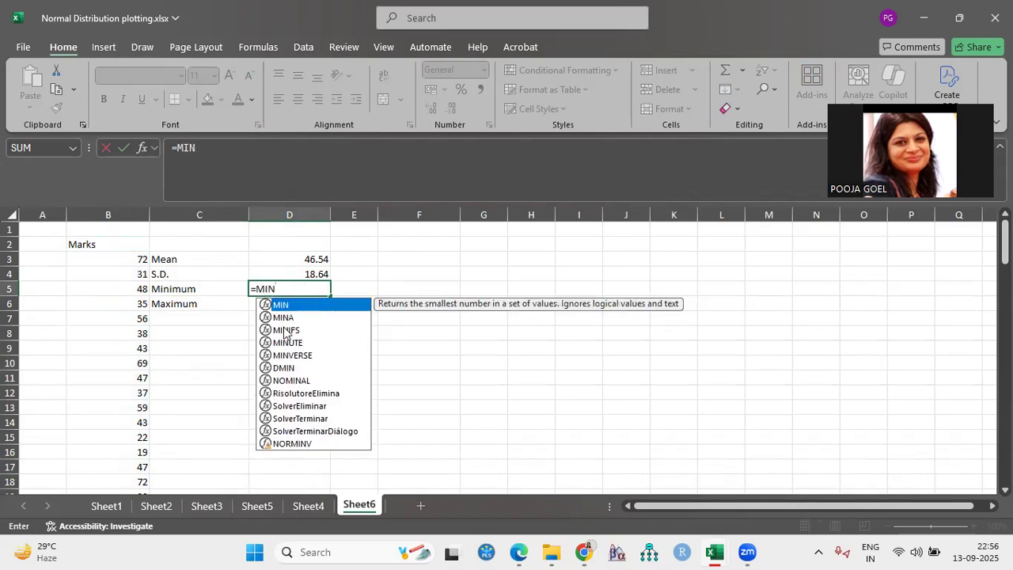
{"action": "double_click", "coordinate": [282, 317]}
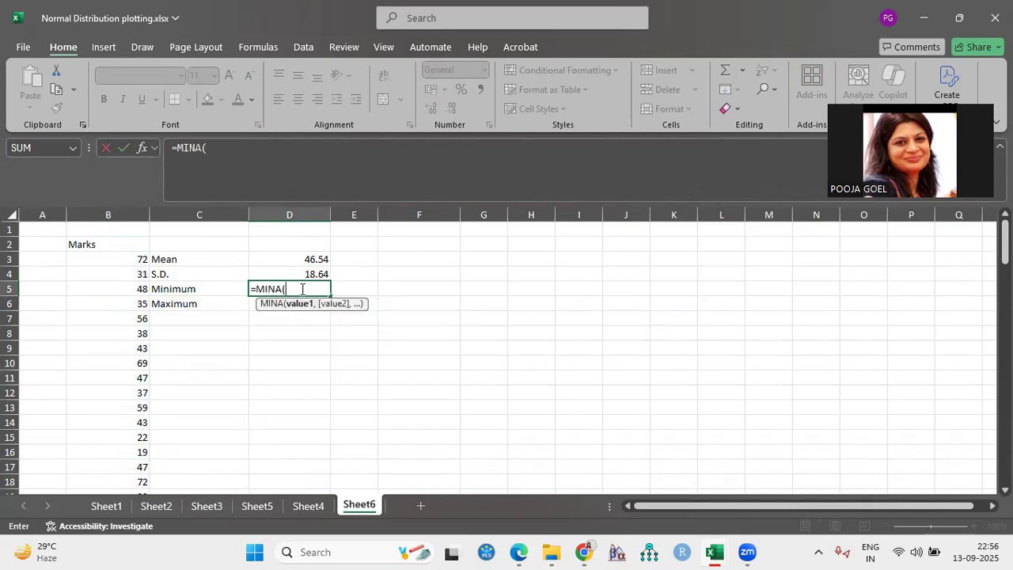
{"action": "type", "text": "B"}
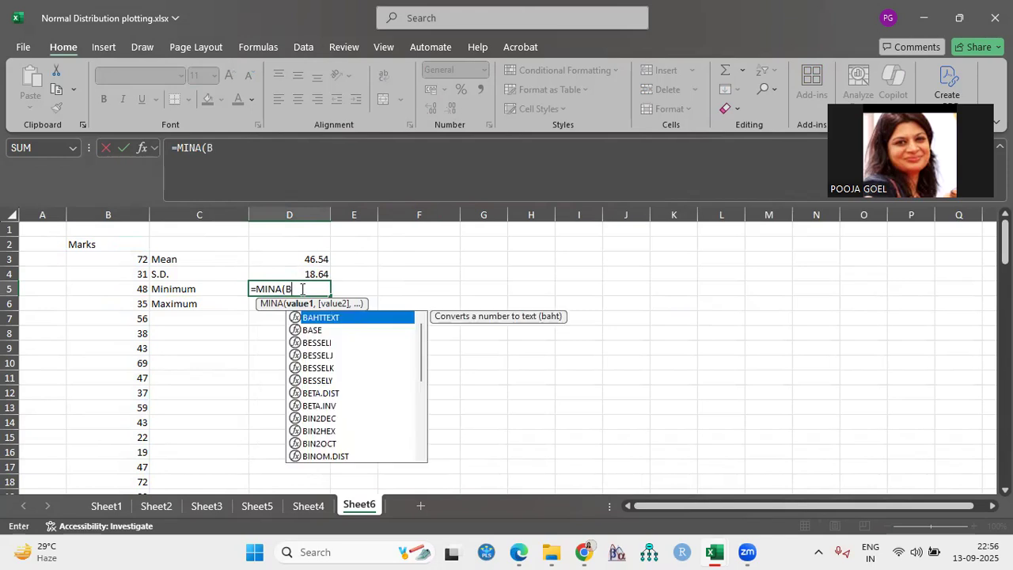
{"action": "type", "text": "3:B103"}
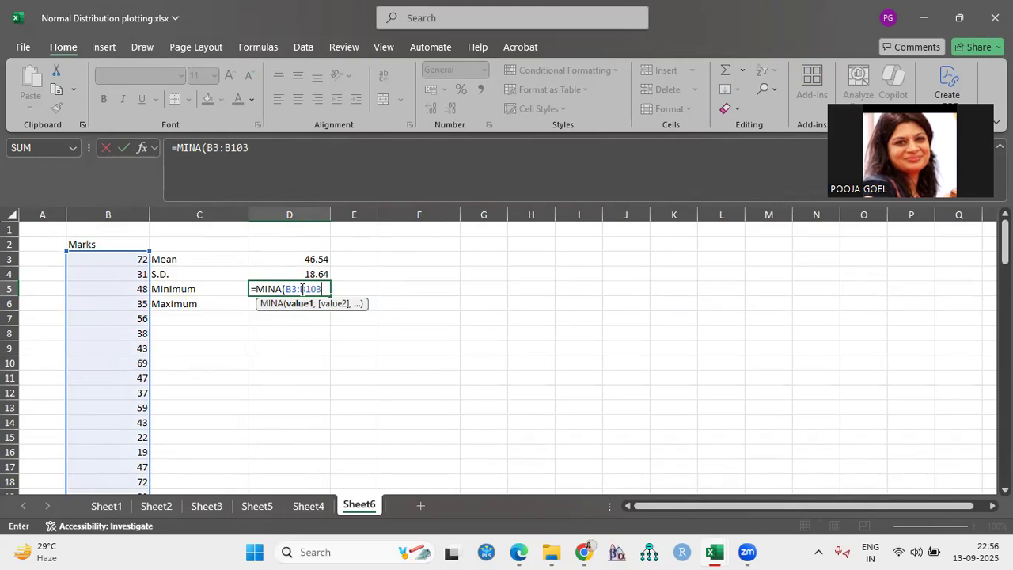
{"action": "type", "text": ")"}
{"action": "key", "text": "Return"}
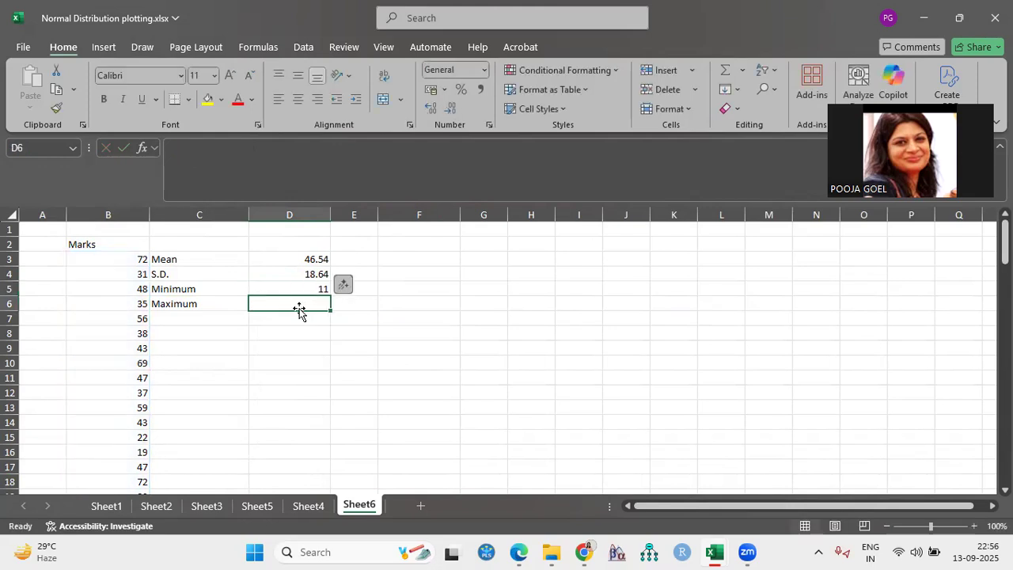
Calculate the highest mark in D6 with the formula =MAXA(B3:B103)
{"action": "type", "text": "="}
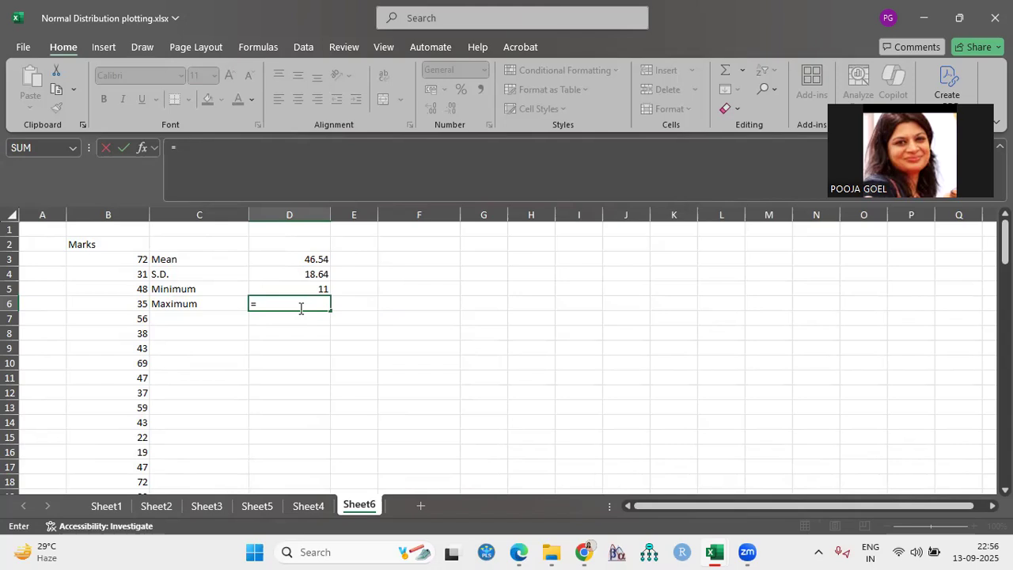
{"action": "type", "text": "MAX"}
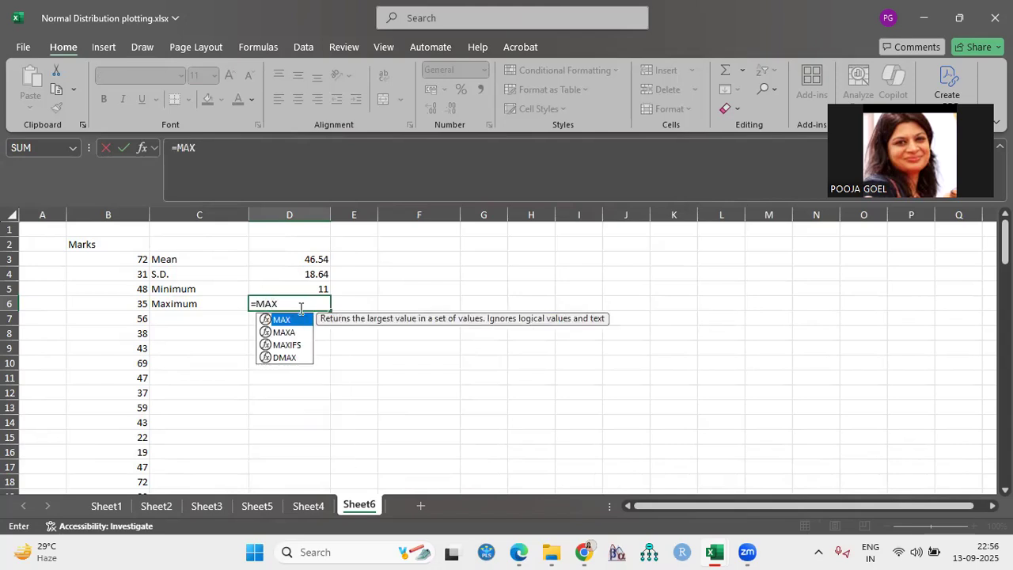
{"action": "type", "text": "A("}
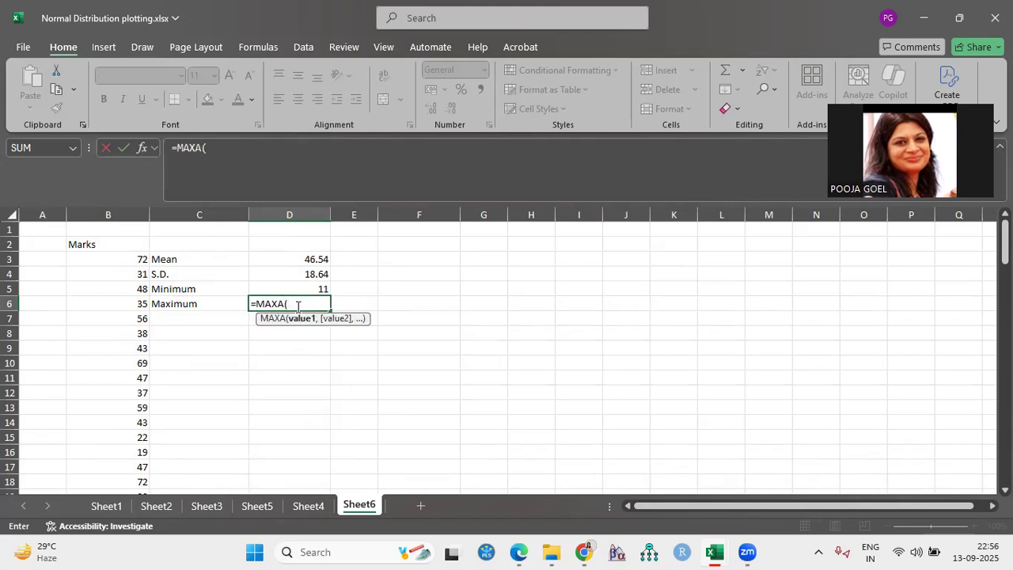
{"action": "type", "text": "B"}
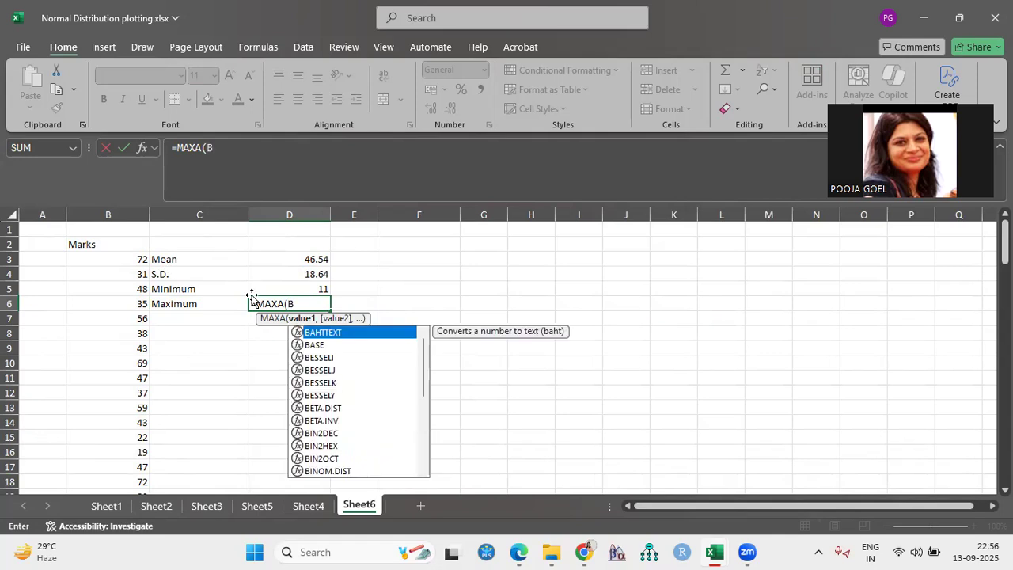
{"action": "type", "text": "3:"}
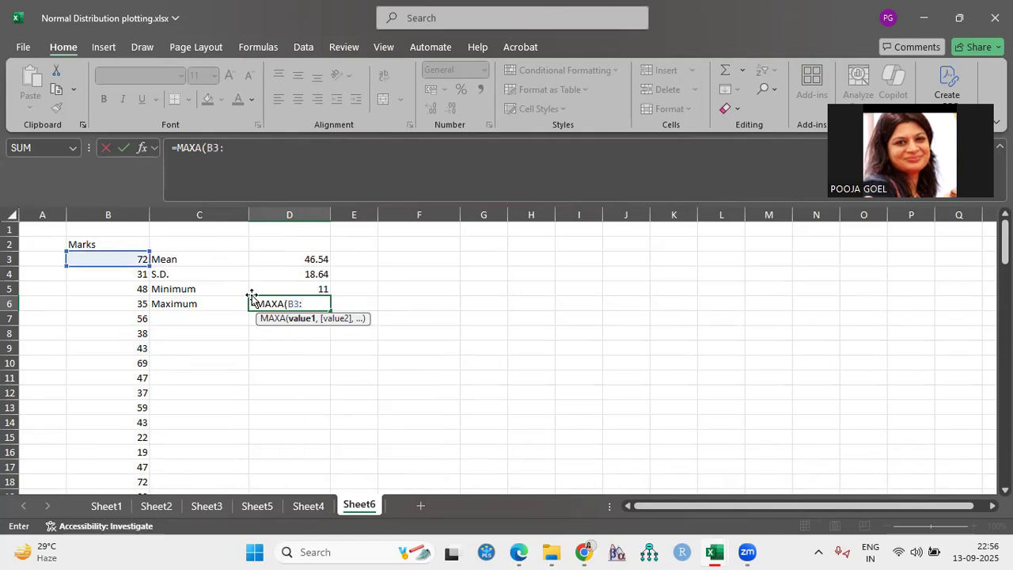
{"action": "type", "text": "B10"}
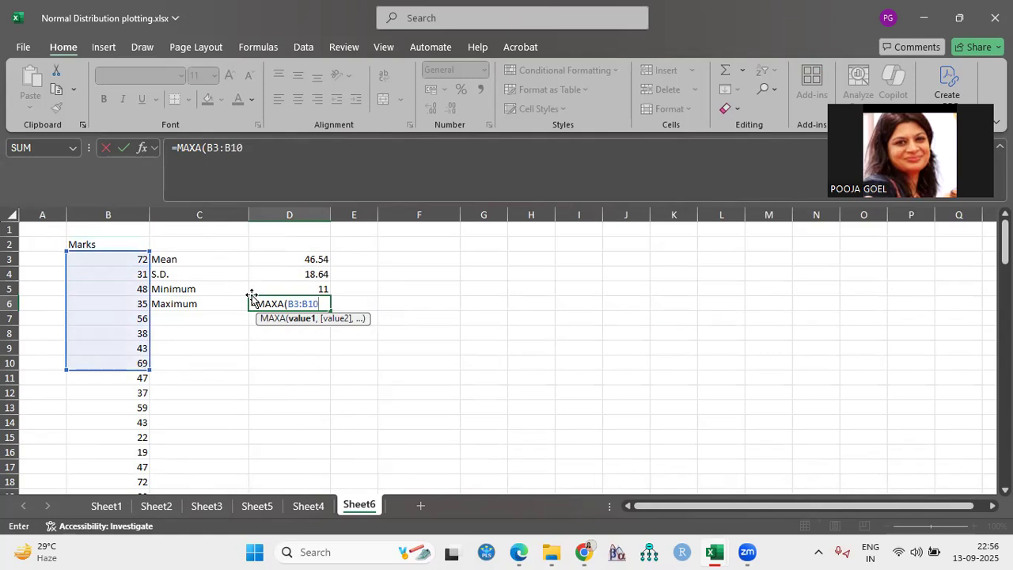
{"action": "type", "text": "3)"}
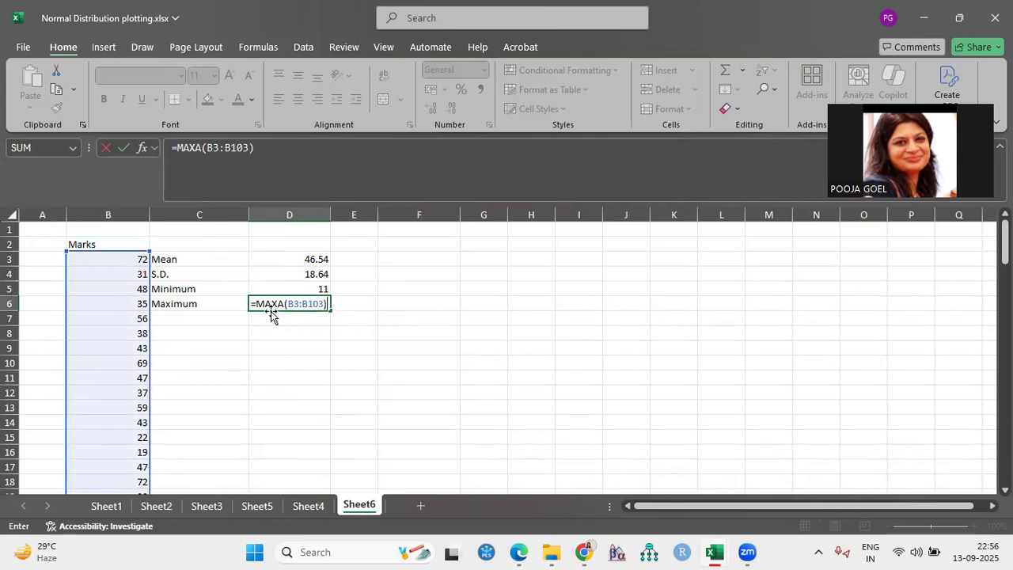
{"action": "key", "text": "Return"}
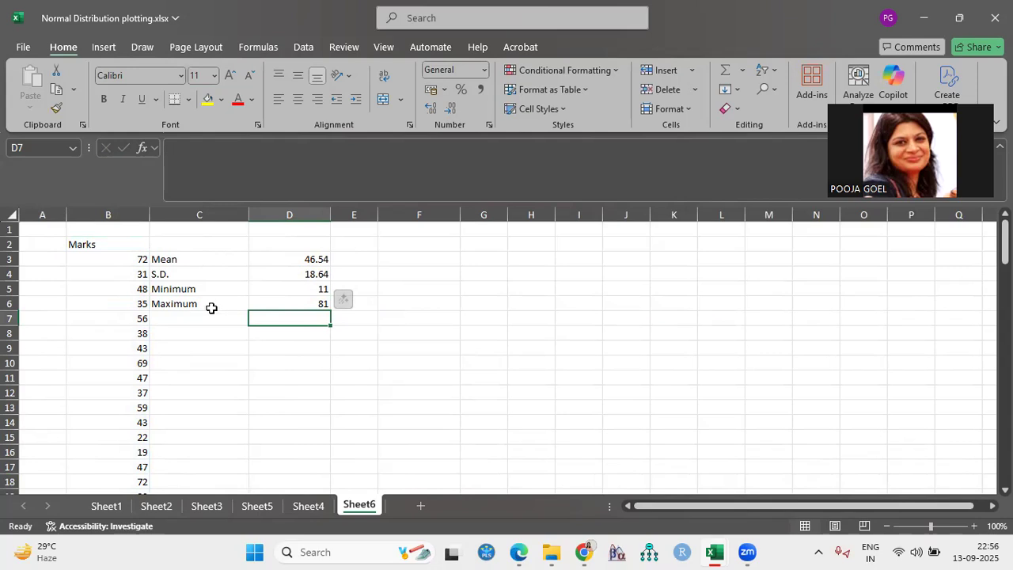
{"action": "left_click", "coordinate": [261, 291]}
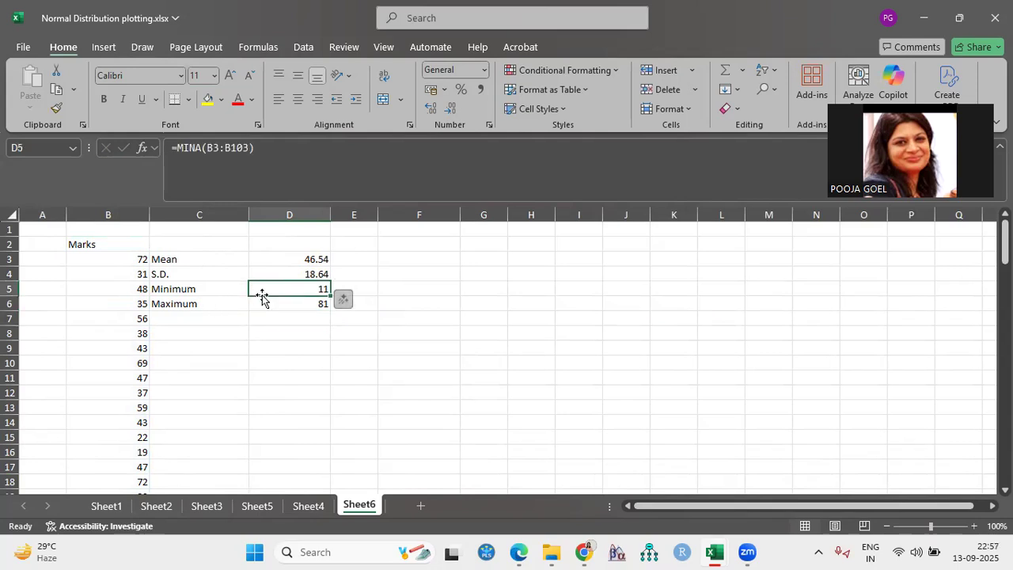
{"action": "left_click", "coordinate": [266, 300]}
{"action": "left_click", "coordinate": [257, 303]}
{"action": "left_click", "coordinate": [261, 289]}
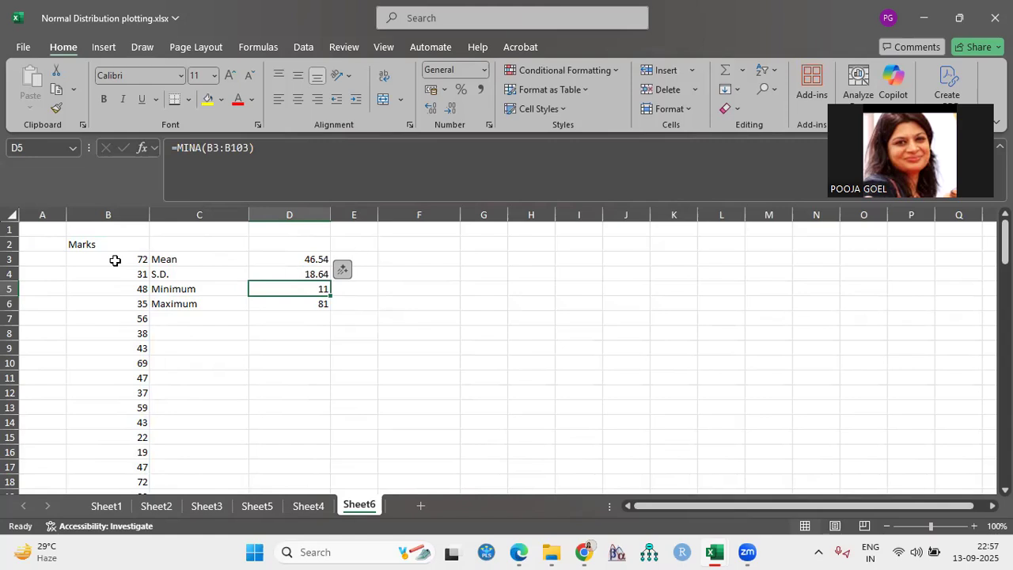
{"action": "scroll", "coordinate": [124, 456], "scroll_direction": "down", "scroll_amount": 8}
{"action": "scroll", "coordinate": [124, 457], "scroll_direction": "up", "scroll_amount": 8}
Label cell F2 as X and enter the minimum mark, 11, in F3 as the starting value
{"action": "left_click", "coordinate": [432, 258]}
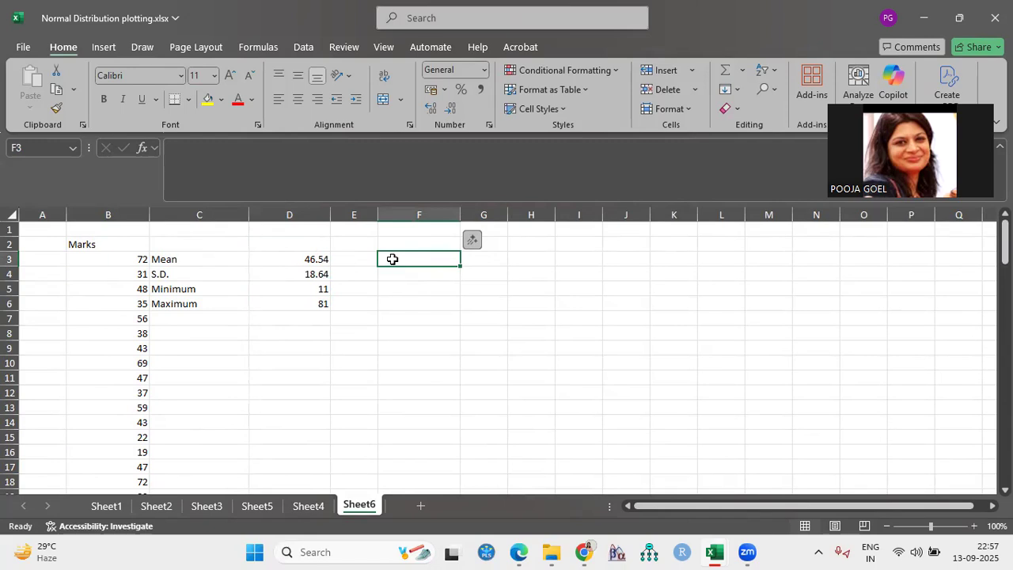
{"action": "left_click", "coordinate": [397, 244]}
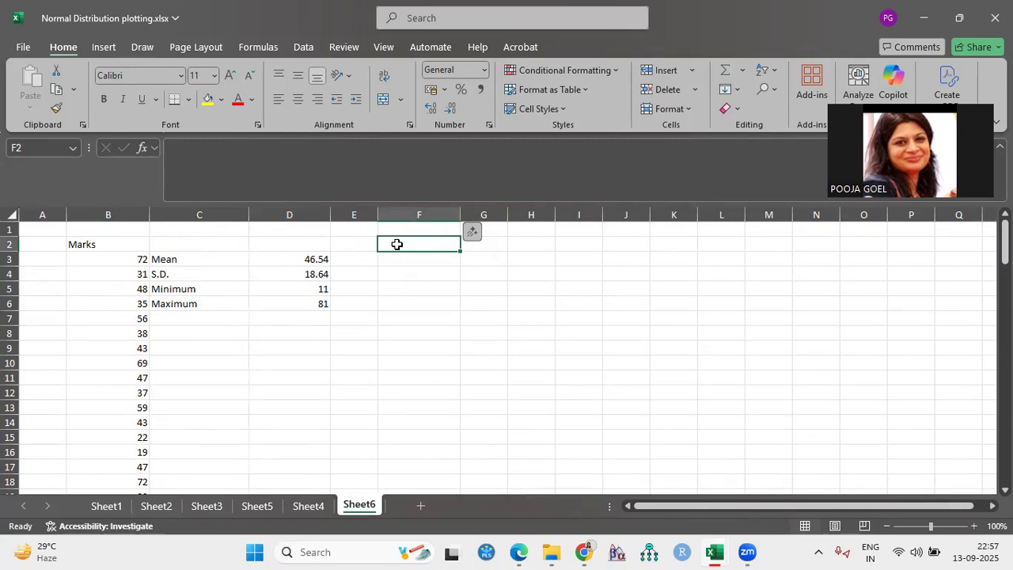
{"action": "type", "text": "X"}
{"action": "left_click", "coordinate": [389, 260]}
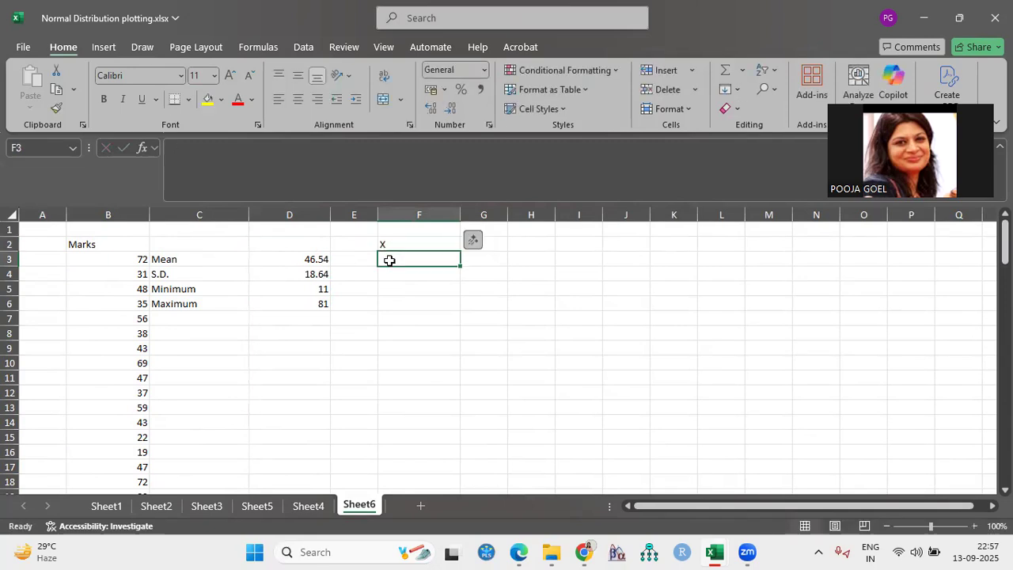
{"action": "left_click", "coordinate": [301, 289]}
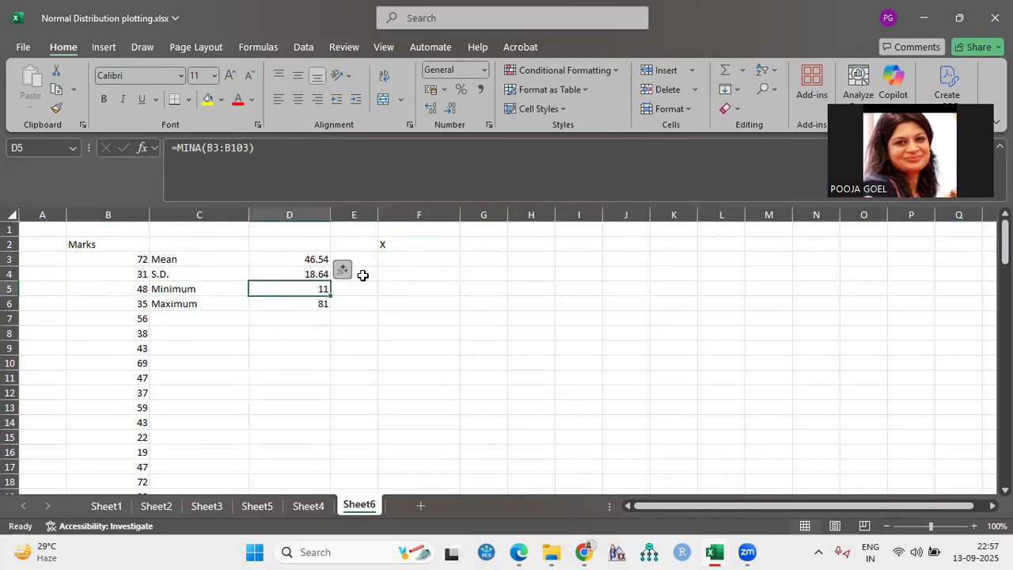
{"action": "left_click", "coordinate": [393, 258]}
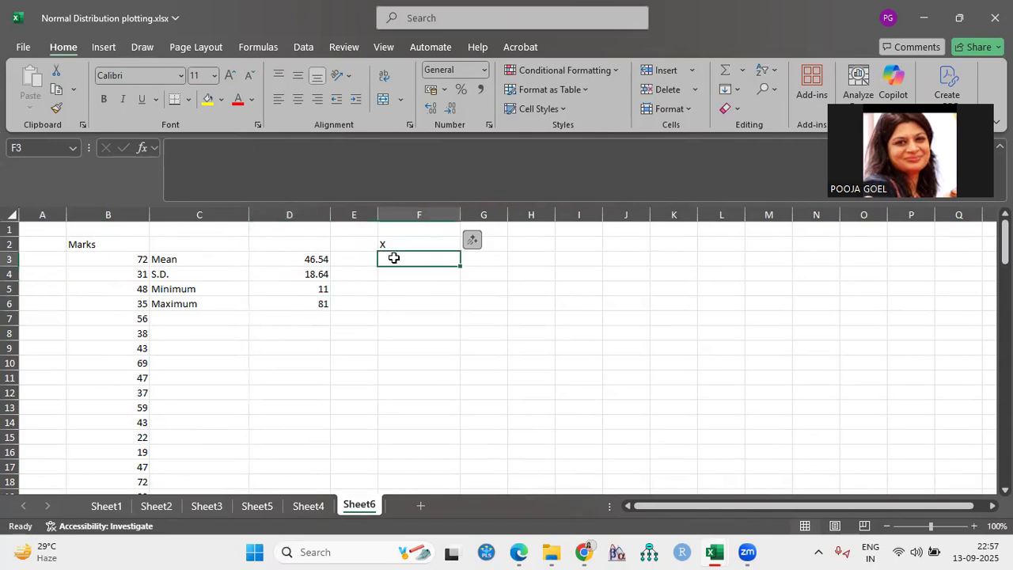
{"action": "type", "text": "11"}
Continue the X values with 14 in F4 and 17 in F5
{"action": "left_click", "coordinate": [391, 275]}
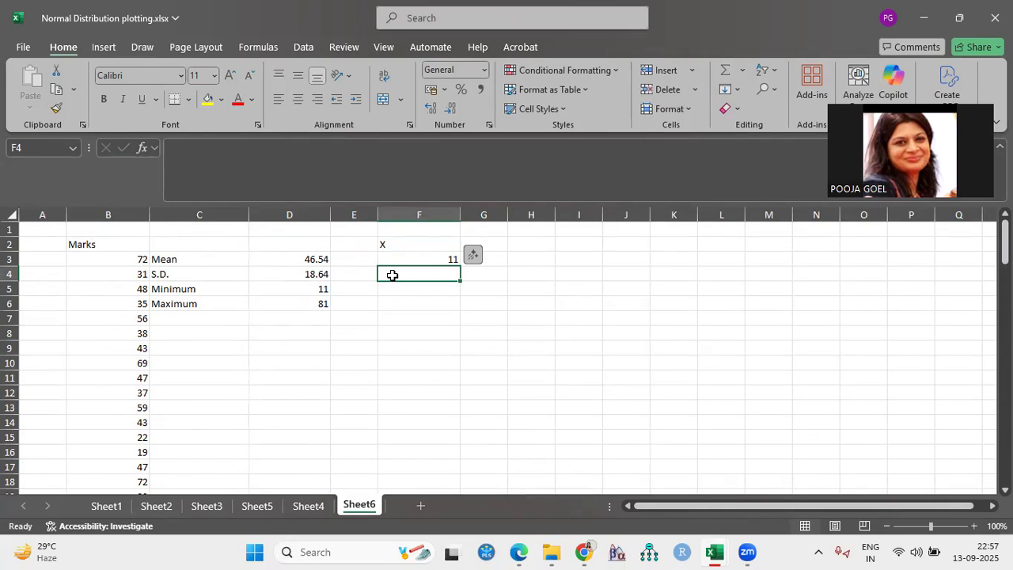
{"action": "type", "text": "13"}
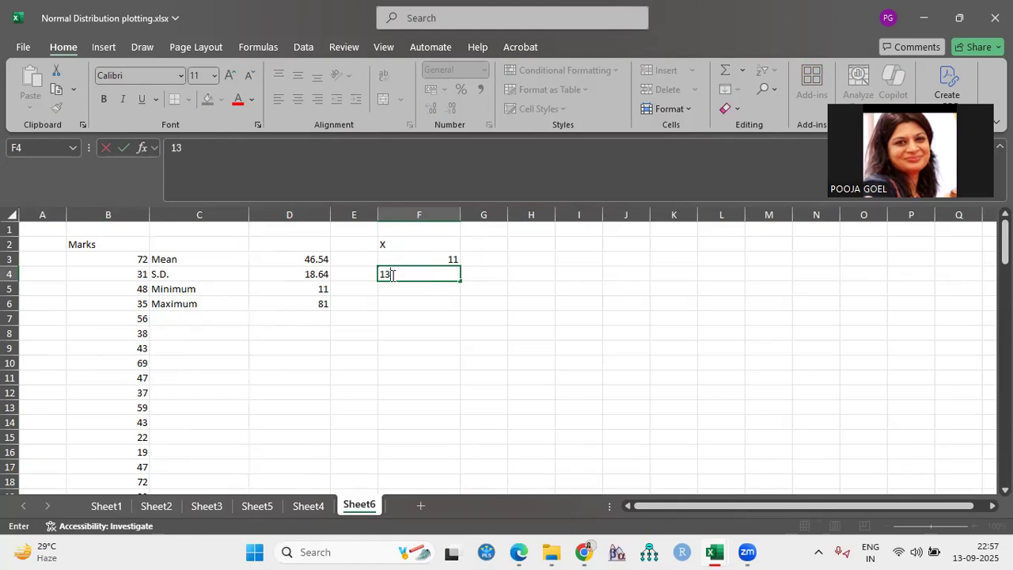
{"action": "key", "text": "BackSpace"}
{"action": "type", "text": "4"}
{"action": "key", "text": "Return"}
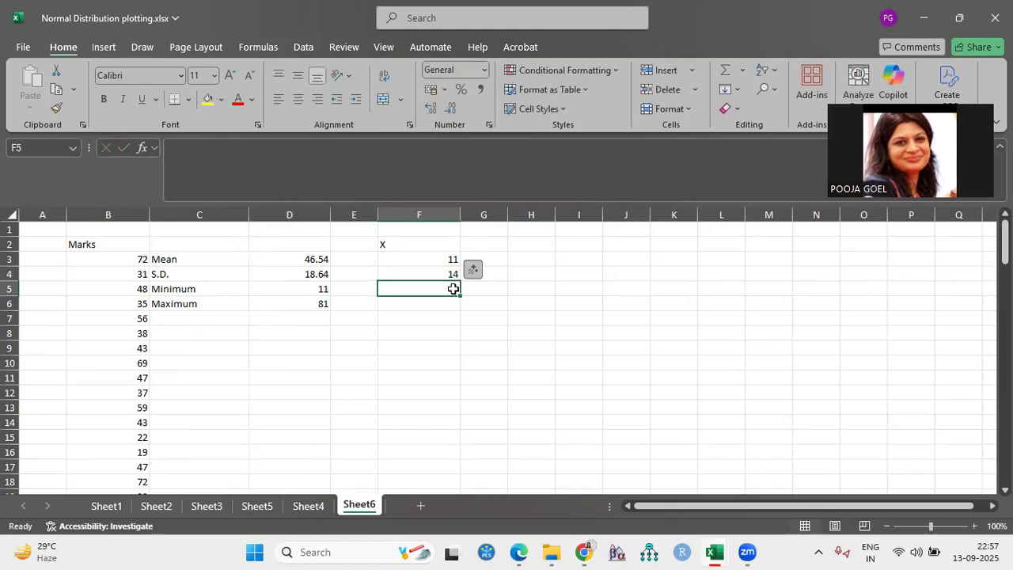
{"action": "type", "text": "17"}
{"action": "left_click", "coordinate": [439, 306]}
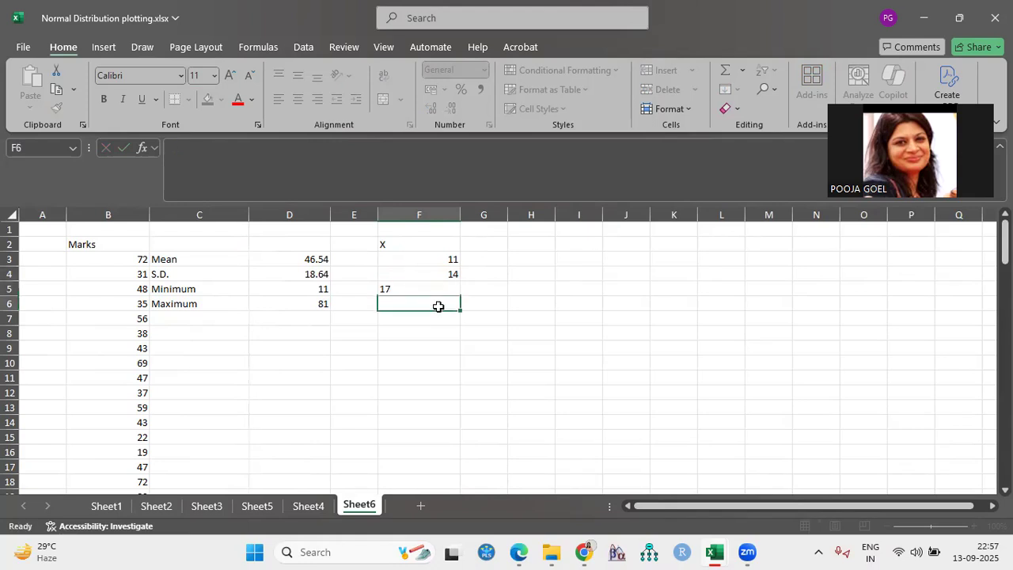
Extend the X series from F3:F5 down to F27, ending at 83
{"action": "left_click_drag", "start_coordinate": [440, 258], "coordinate": [448, 292]}
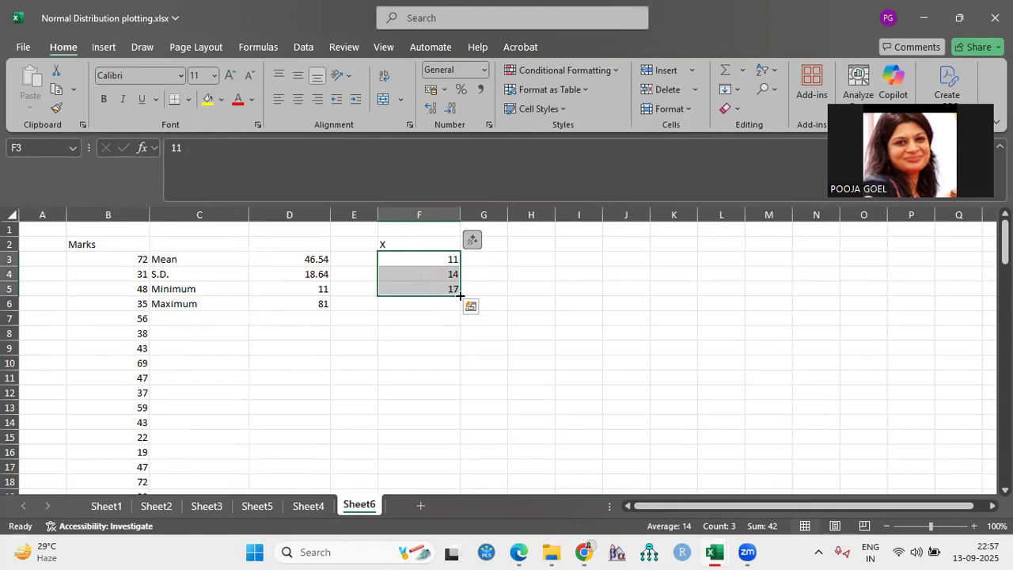
{"action": "left_click_drag", "start_coordinate": [460, 295], "coordinate": [453, 457]}
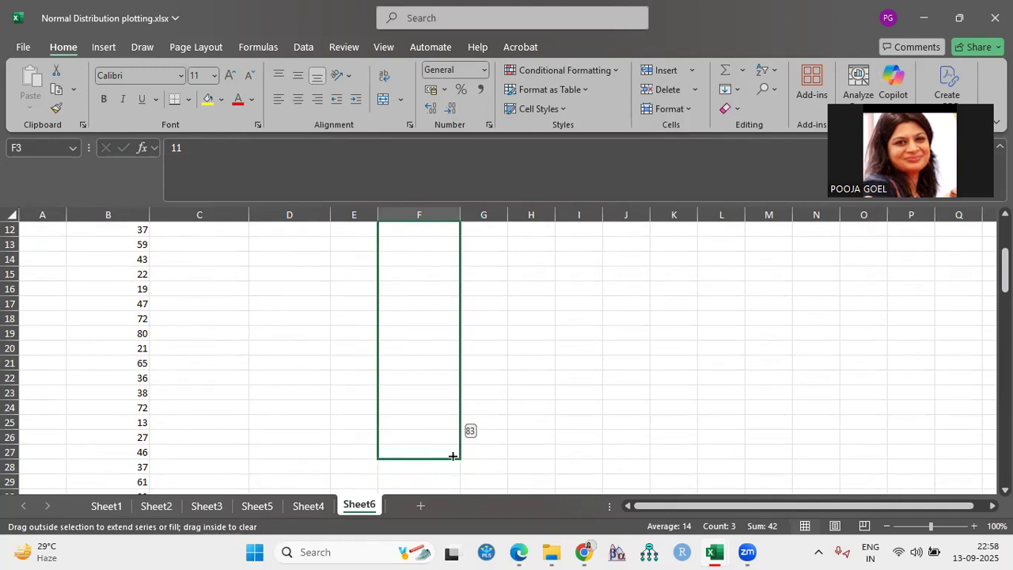
{"action": "left_click_drag", "start_coordinate": [452, 456], "coordinate": [453, 456]}
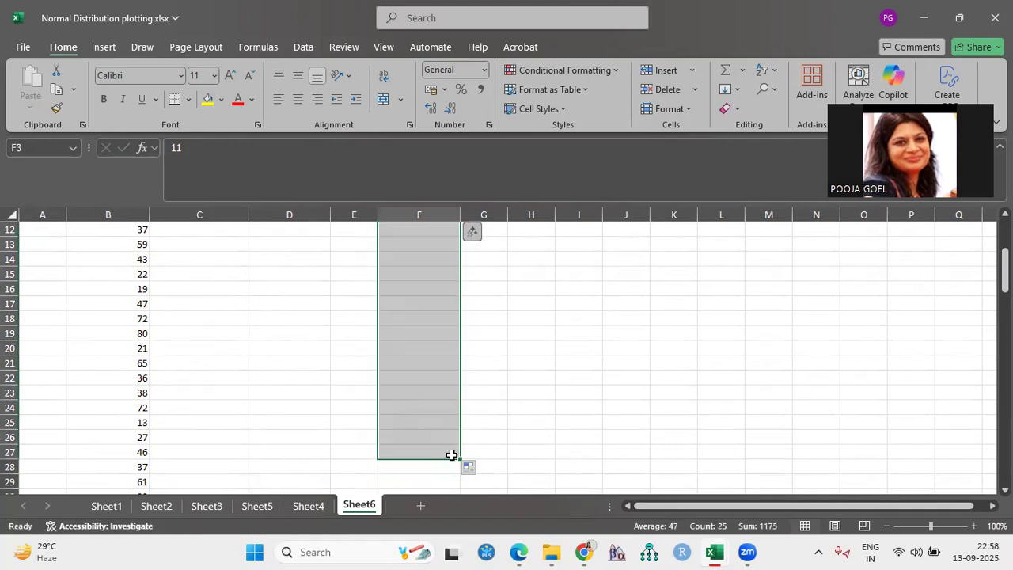
{"action": "scroll", "coordinate": [590, 423], "scroll_direction": "up", "scroll_amount": 4}
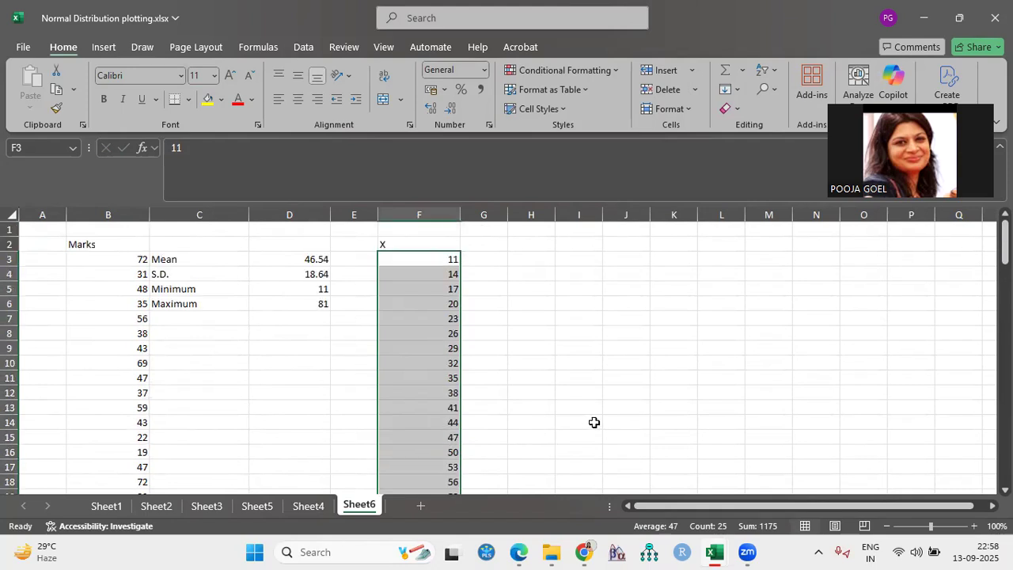
{"action": "left_click", "coordinate": [562, 316]}
Widen column G and delete the empty column E between the statistics and the X values
{"action": "left_click", "coordinate": [481, 244]}
{"action": "left_click_drag", "start_coordinate": [508, 215], "coordinate": [541, 214]}
{"action": "left_click", "coordinate": [507, 259]}
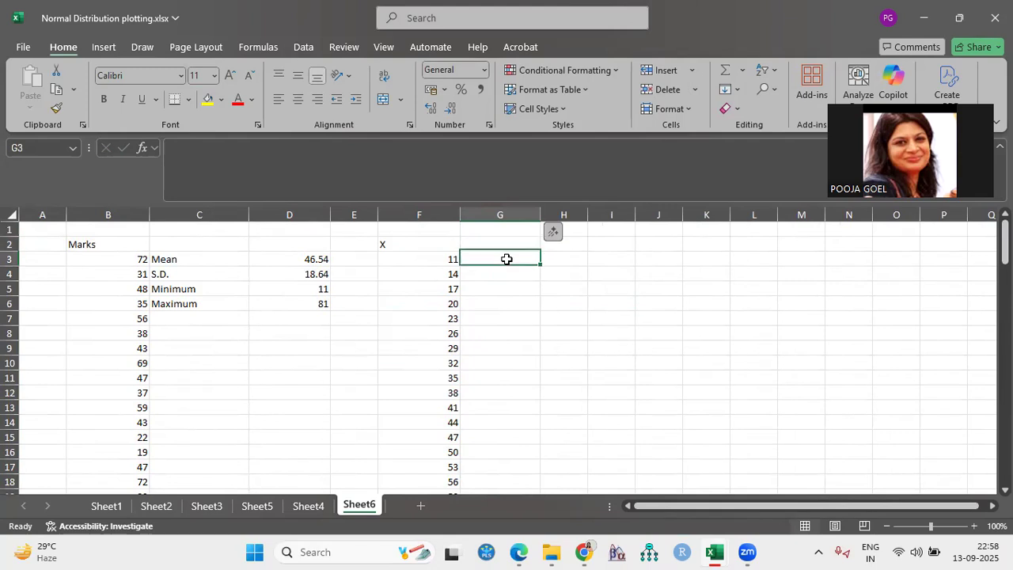
{"action": "left_click", "coordinate": [494, 244]}
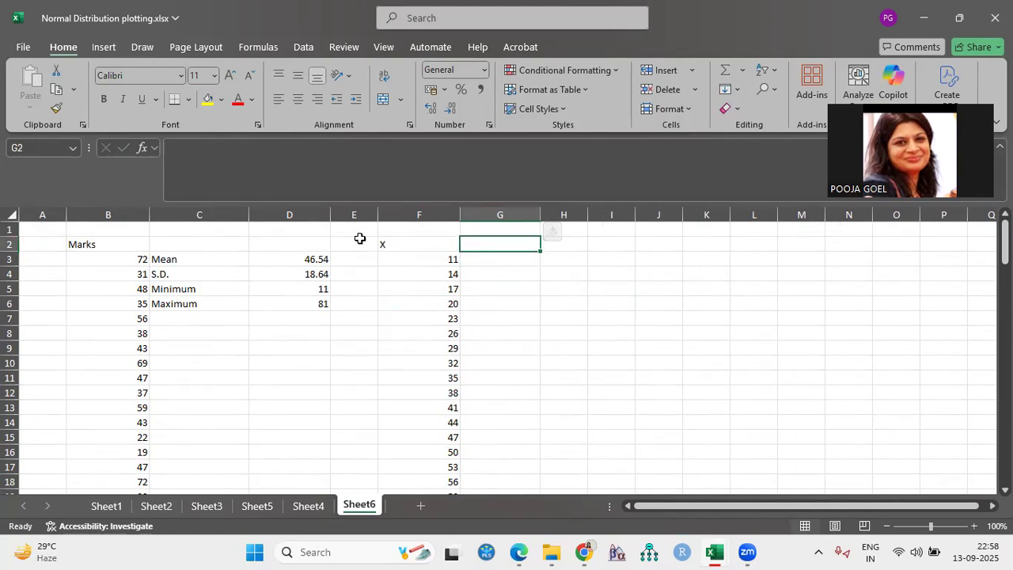
{"action": "right_click", "coordinate": [353, 212]}
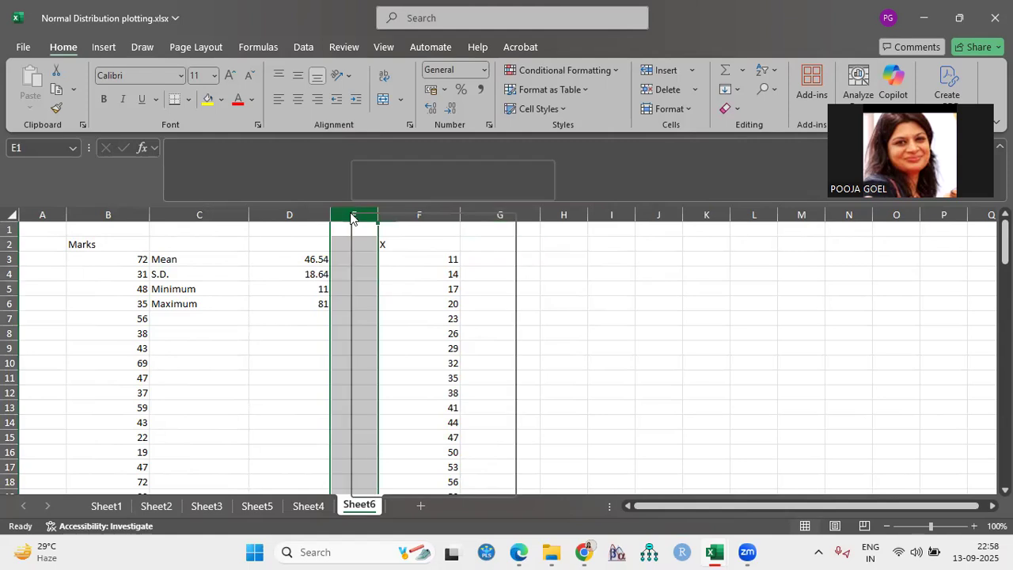
{"action": "left_click", "coordinate": [417, 383]}
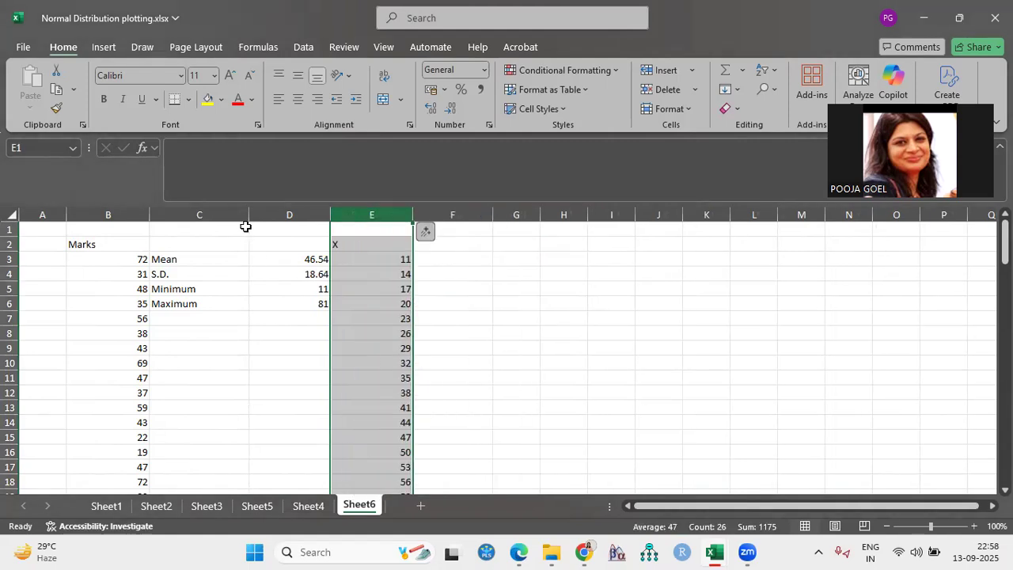
Narrow columns A, B, C and D to fit their contents more closely
{"action": "left_click_drag", "start_coordinate": [67, 214], "coordinate": [40, 214]}
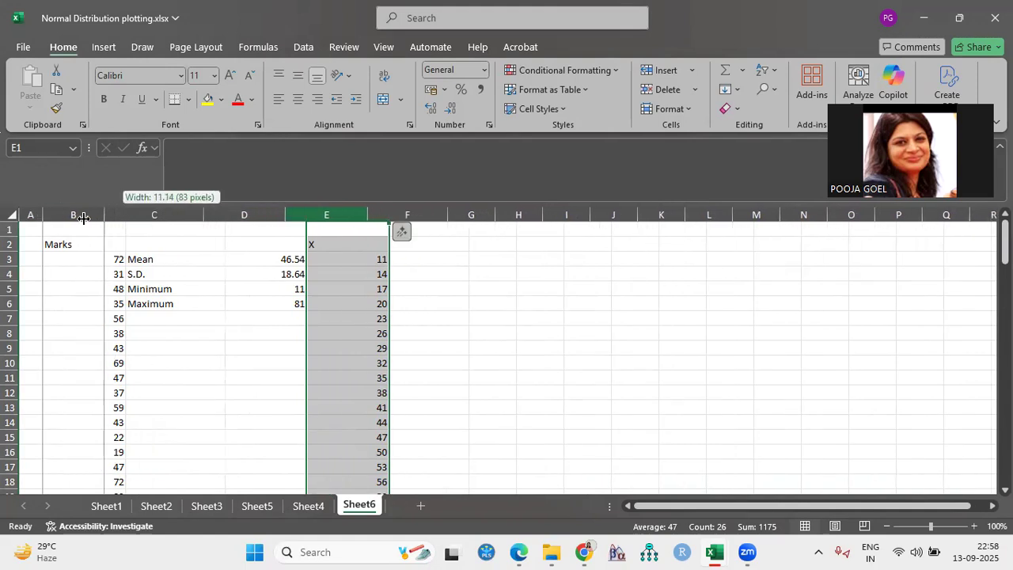
{"action": "left_click_drag", "start_coordinate": [119, 215], "coordinate": [87, 215]}
{"action": "left_click_drag", "start_coordinate": [186, 214], "coordinate": [155, 214]}
{"action": "left_click_drag", "start_coordinate": [236, 212], "coordinate": [214, 212]}
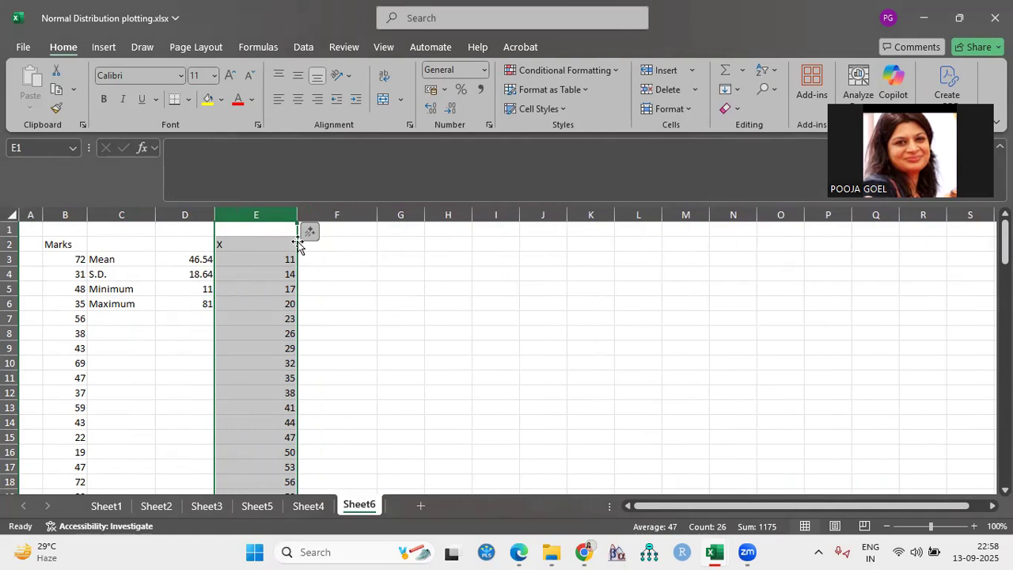
Enter the heading Prob. Density in F2, next to the X heading
{"action": "left_click", "coordinate": [327, 244]}
{"action": "type", "text": "P"}
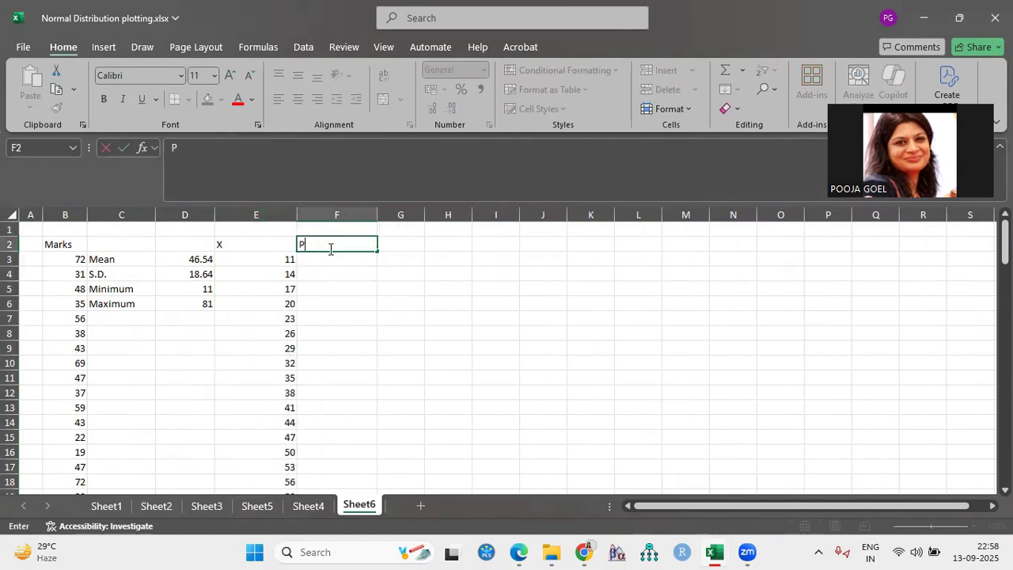
{"action": "type", "text": "rob. Density"}
Write the formula =NORM.DIST(E3,D3,D4,FALSE) in F3 to calculate the probability density of the first X value
{"action": "left_click", "coordinate": [327, 259]}
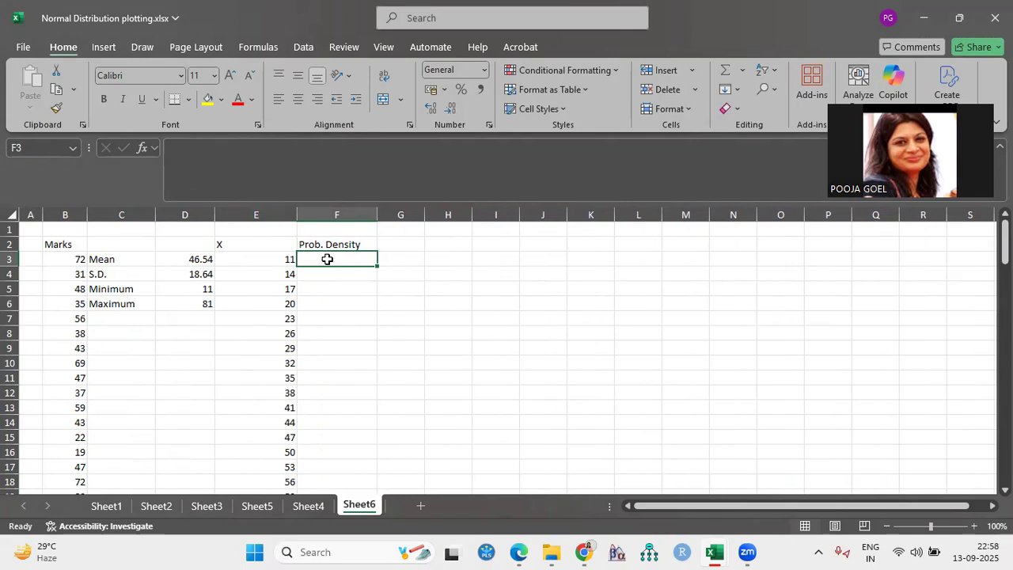
{"action": "type", "text": "="}
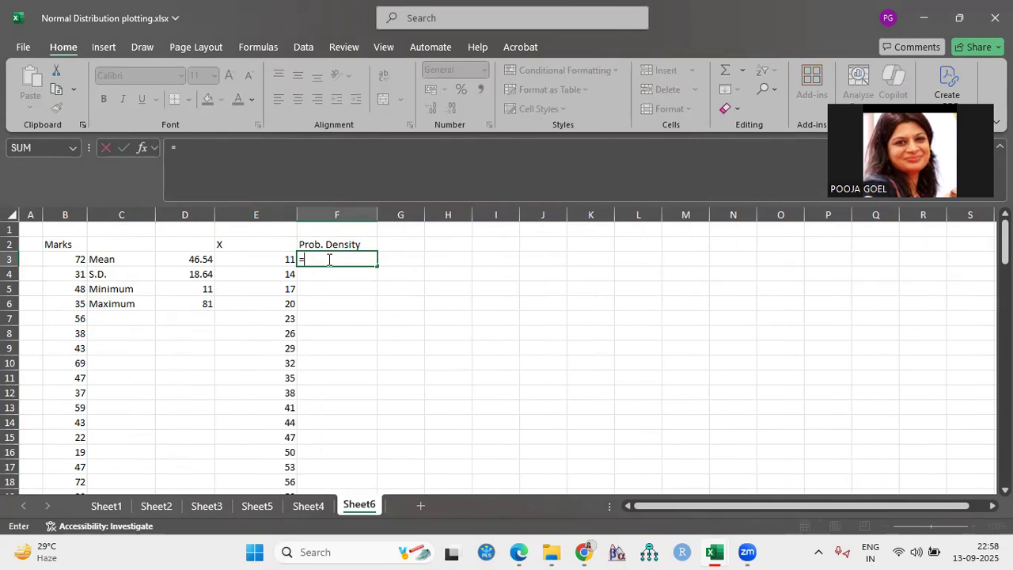
{"action": "type", "text": "nor"}
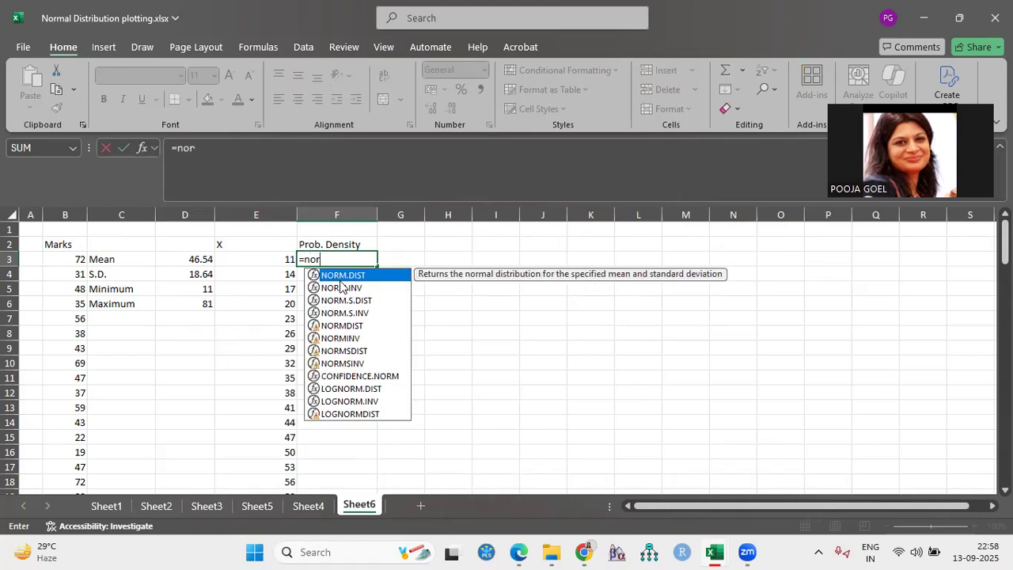
{"action": "key", "text": "Tab"}
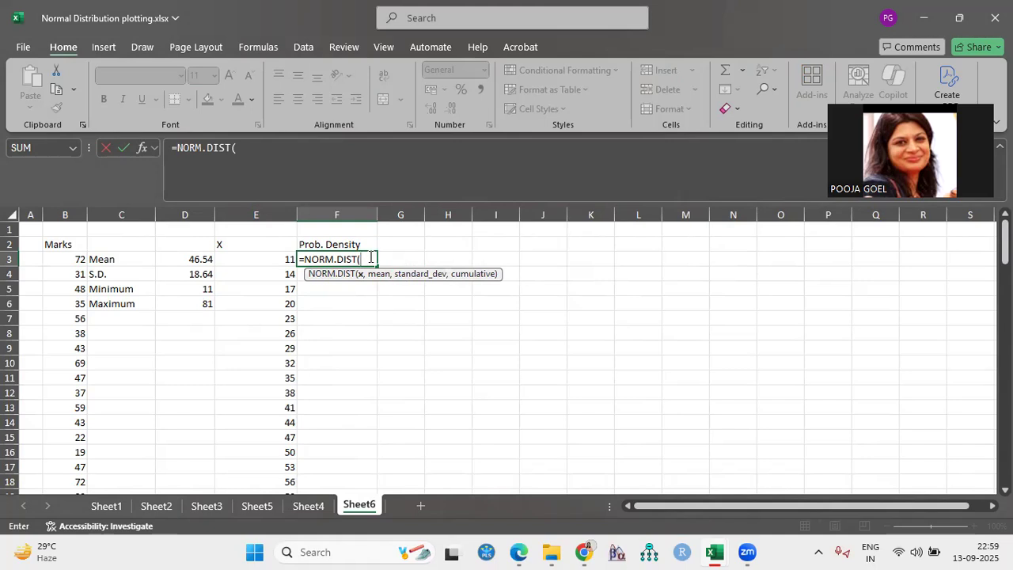
{"action": "left_click", "coordinate": [280, 259]}
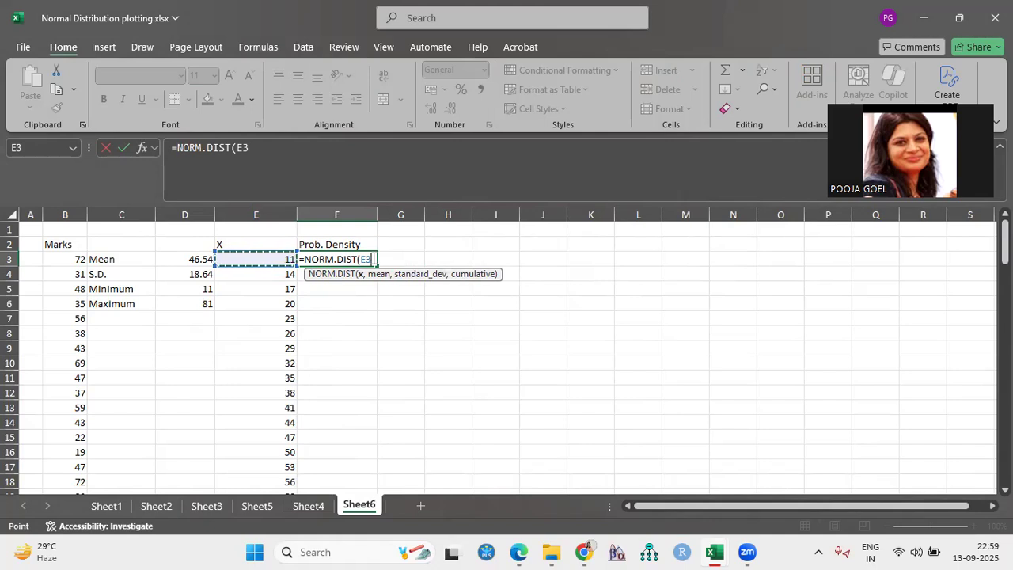
{"action": "type", "text": ","}
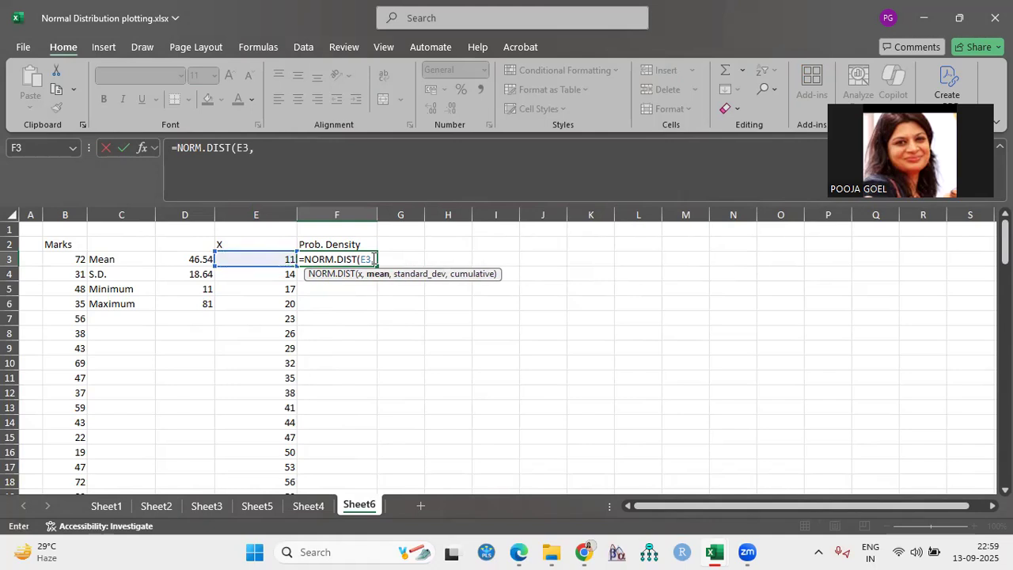
{"action": "left_click", "coordinate": [189, 259]}
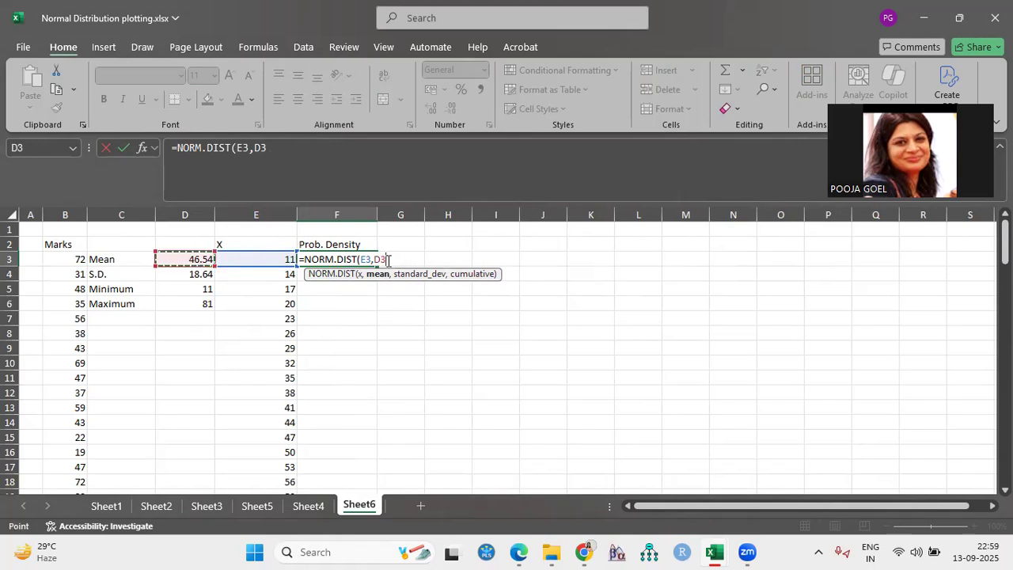
{"action": "type", "text": ","}
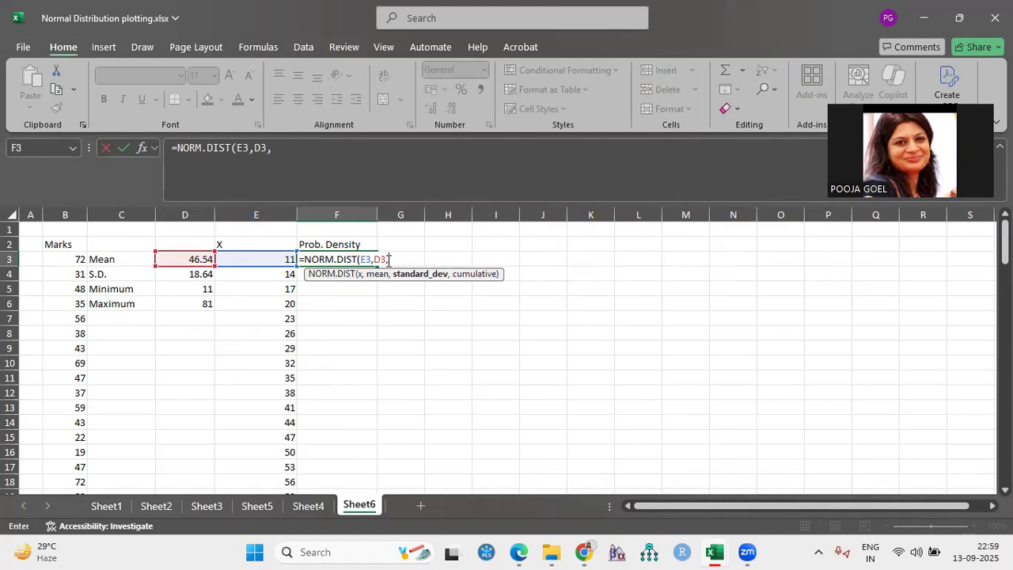
{"action": "left_click", "coordinate": [189, 274]}
{"action": "type", "text": ","}
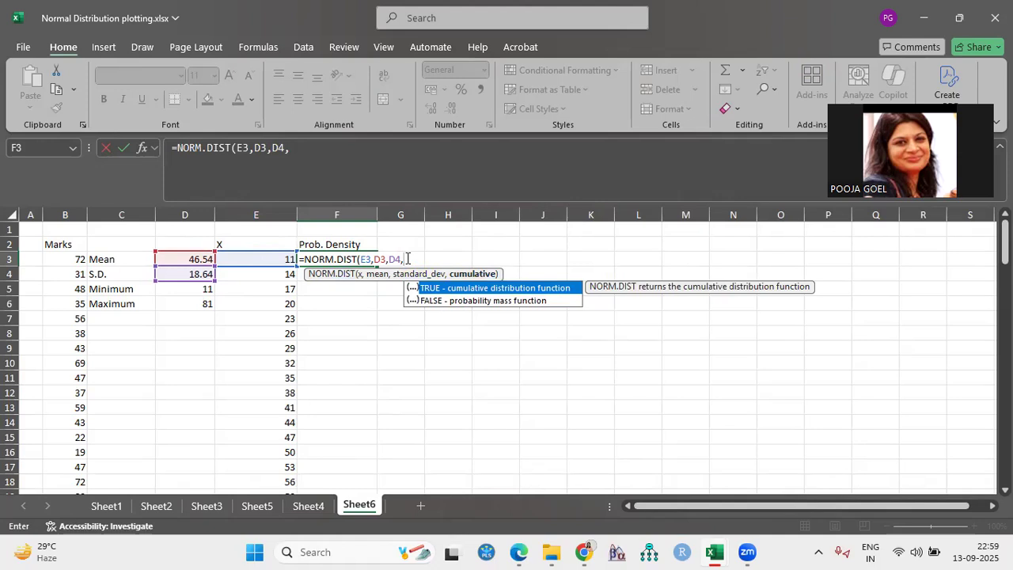
{"action": "type", "text": "F"}
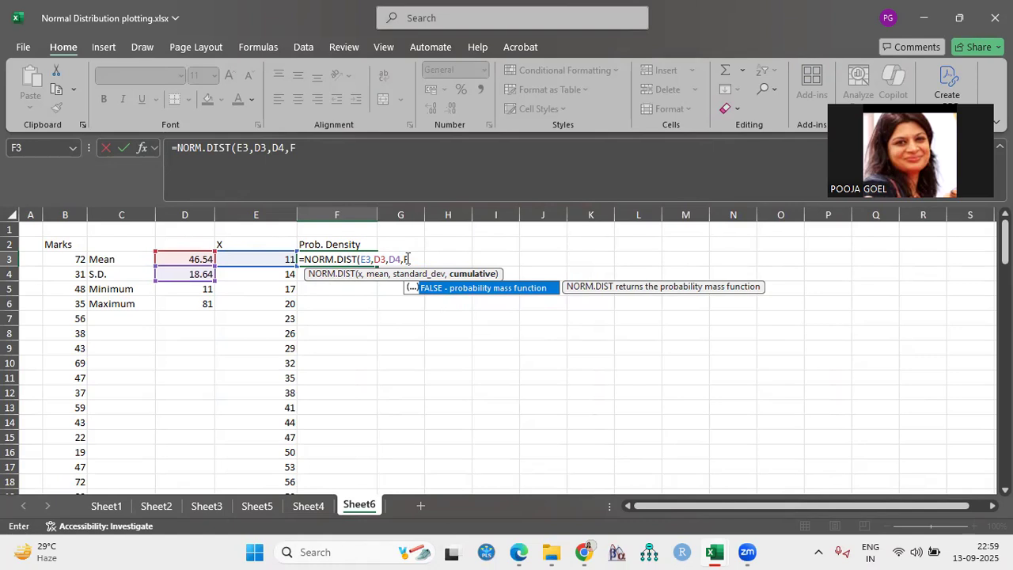
{"action": "type", "text": "ALSE)"}
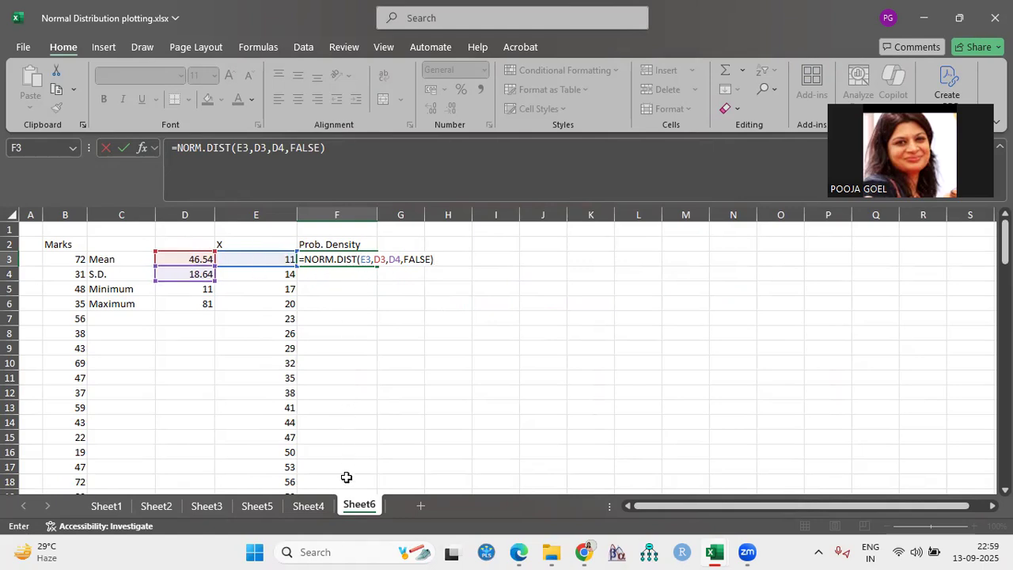
Make the mean and standard deviation references absolute as $D$3 and $D$4, and enter the formula in F3
{"action": "left_click", "coordinate": [375, 259]}
{"action": "type", "text": "$D$"}
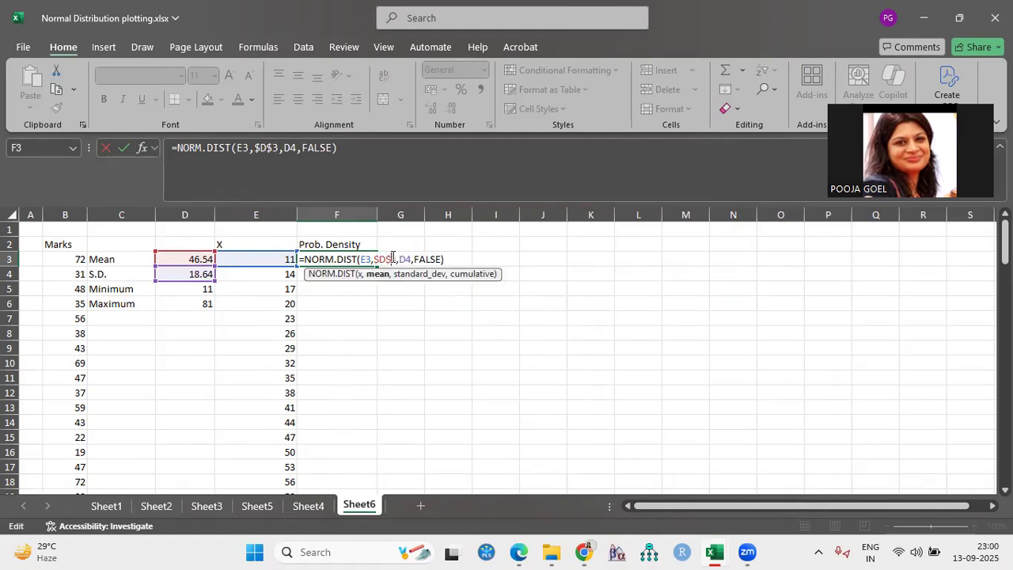
{"action": "key", "text": "Right"}
{"action": "key", "text": "Right"}
{"action": "type", "text": "$D"}
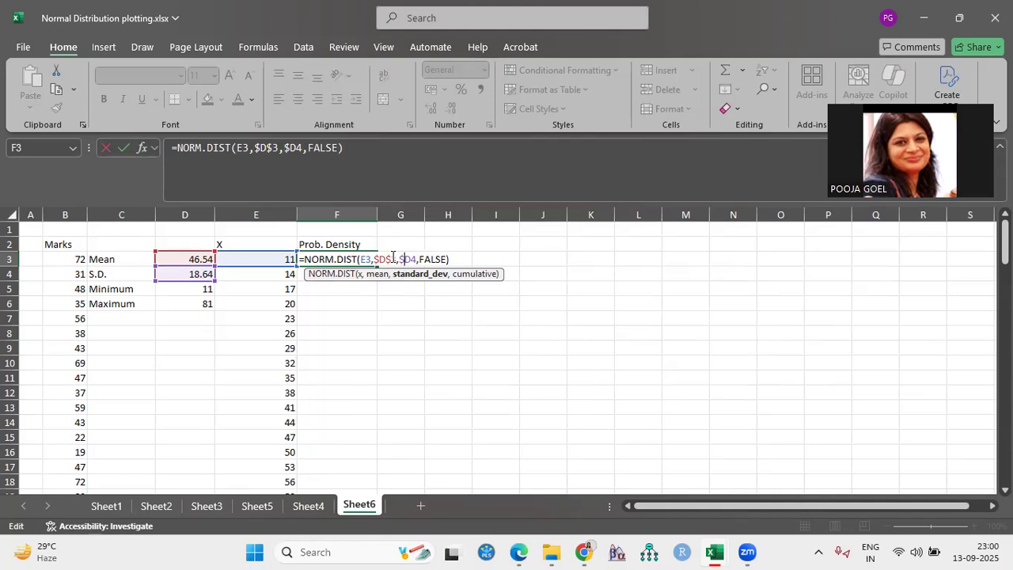
{"action": "type", "text": "$"}
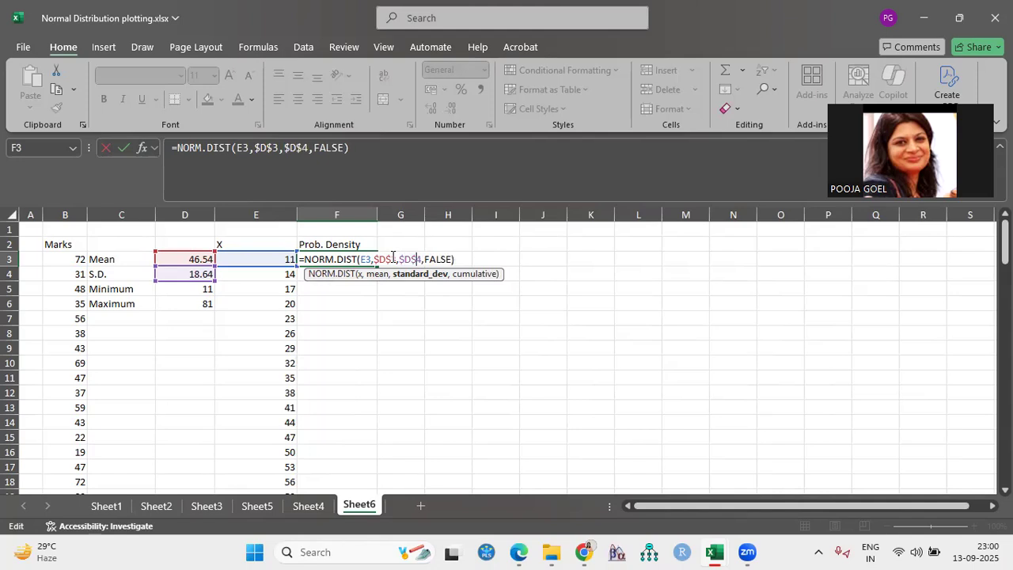
{"action": "left_click", "coordinate": [472, 256]}
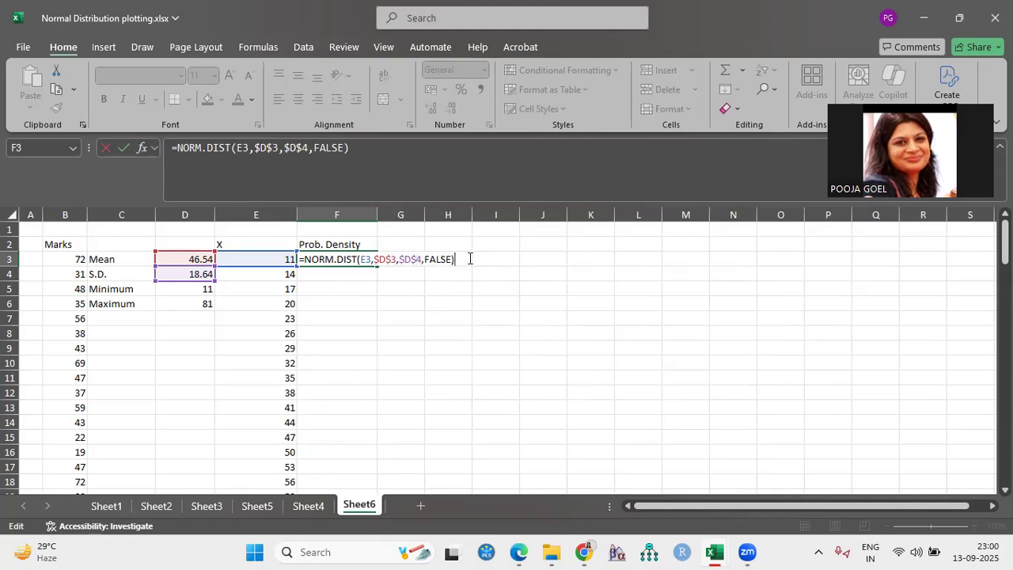
{"action": "key", "text": "Return"}
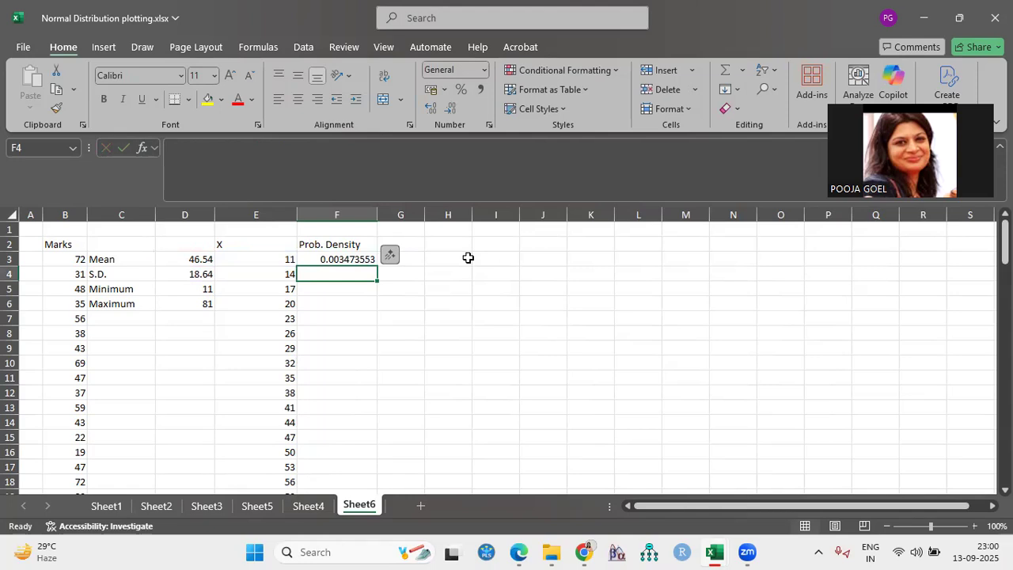
Fill the density formula from F3 down to F27 and centre the X and Prob. Density headings
{"action": "left_click", "coordinate": [349, 259]}
{"action": "left_click_drag", "start_coordinate": [377, 266], "coordinate": [353, 372]}
{"action": "scroll", "coordinate": [452, 362], "scroll_direction": "up", "scroll_amount": 6}
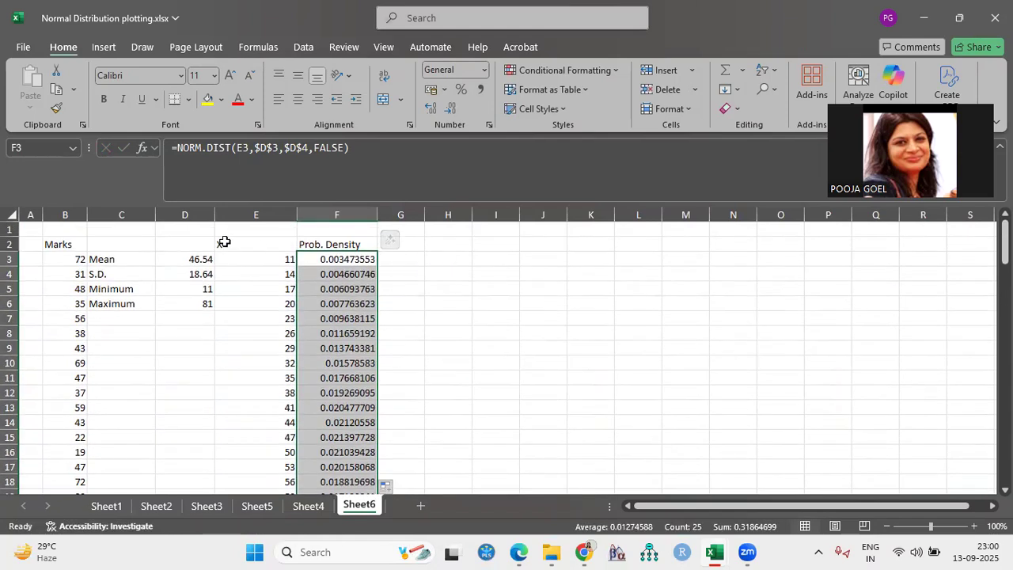
{"action": "left_click_drag", "start_coordinate": [222, 240], "coordinate": [328, 245]}
{"action": "left_click", "coordinate": [297, 99]}
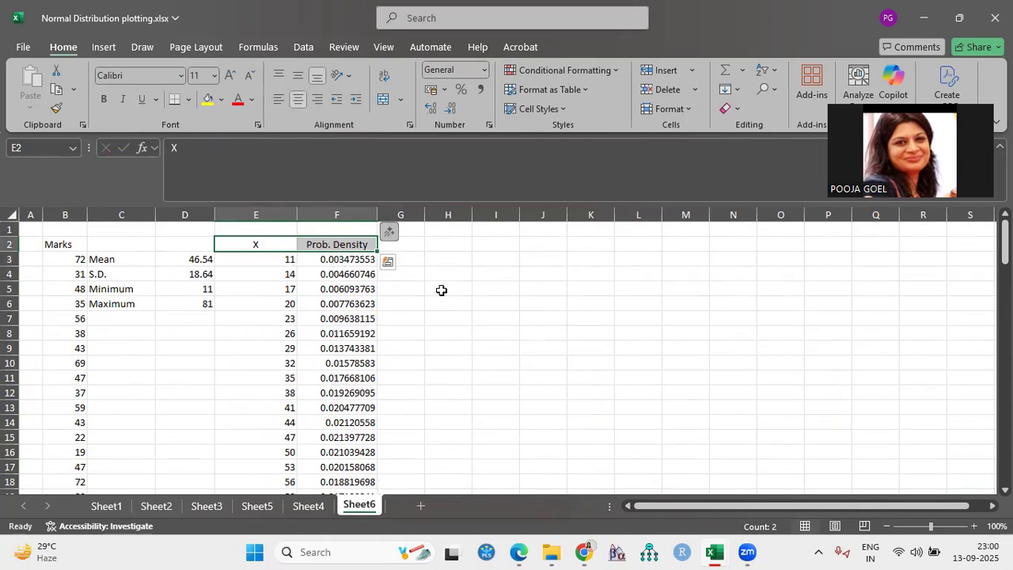
With empty cell I7 selected, insert a blank 2-D line chart, place it across columns I to P and make it slightly taller
{"action": "left_click", "coordinate": [492, 316]}
{"action": "scroll", "coordinate": [799, 455], "scroll_direction": "down", "scroll_amount": 1}
{"action": "scroll", "coordinate": [799, 454], "scroll_direction": "up", "scroll_amount": 1}
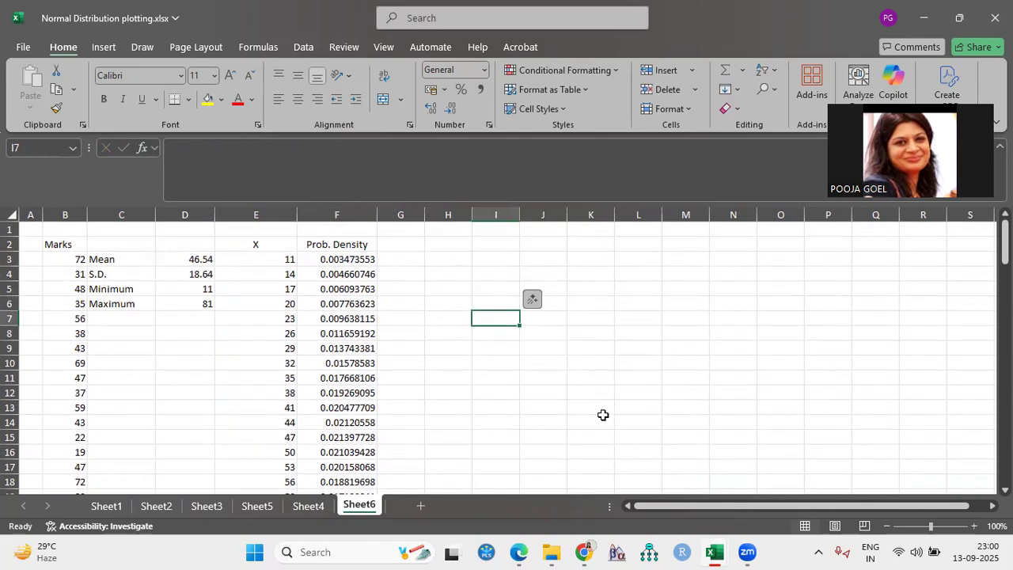
{"action": "left_click", "coordinate": [103, 48]}
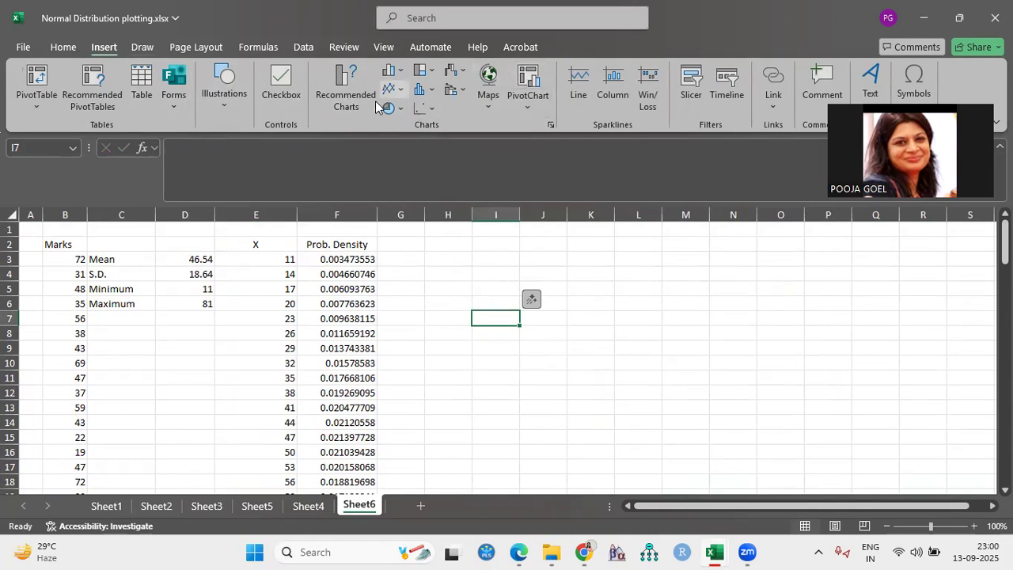
{"action": "left_click", "coordinate": [392, 89]}
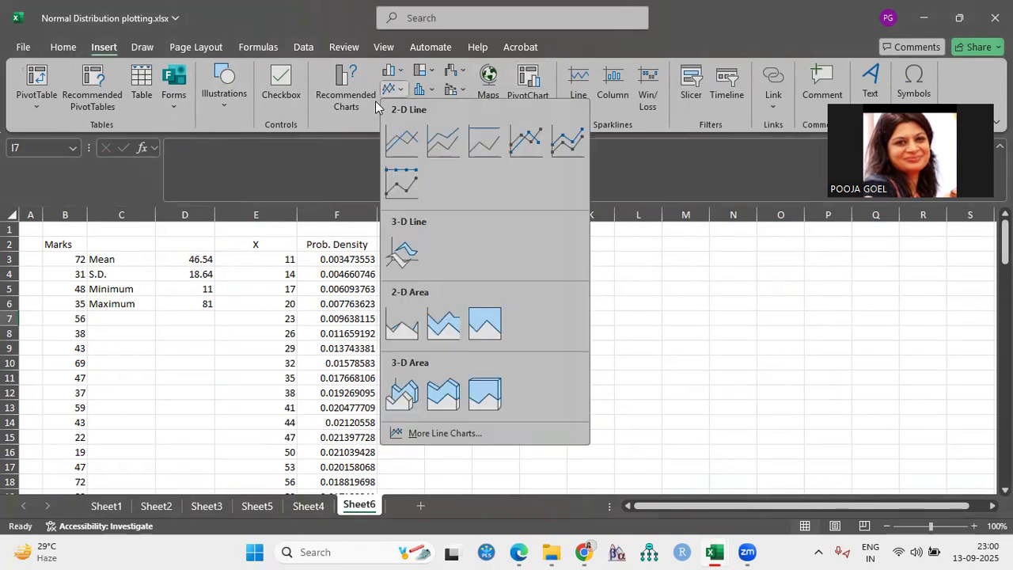
{"action": "left_click", "coordinate": [400, 140]}
{"action": "left_click_drag", "start_coordinate": [412, 344], "coordinate": [576, 342]}
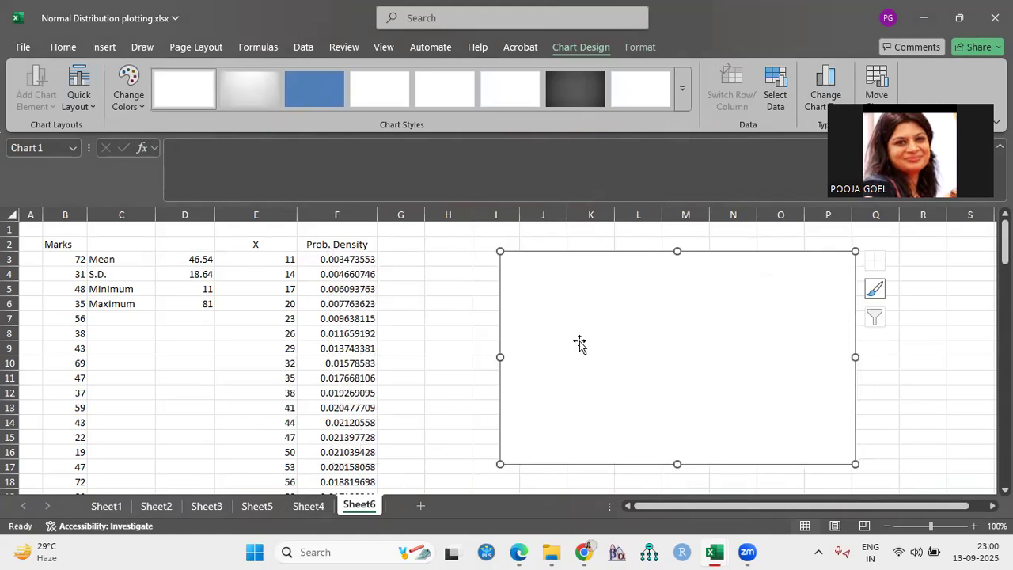
{"action": "left_click_drag", "start_coordinate": [678, 464], "coordinate": [678, 473]}
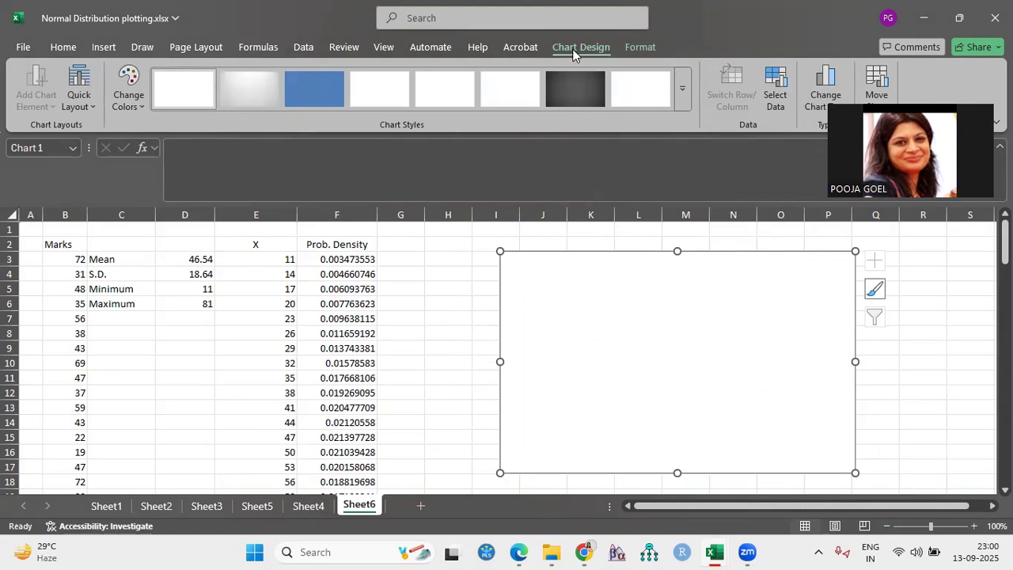
Add a data series to the chart with its name from F2 and its values from F3:F27
{"action": "left_click", "coordinate": [773, 95]}
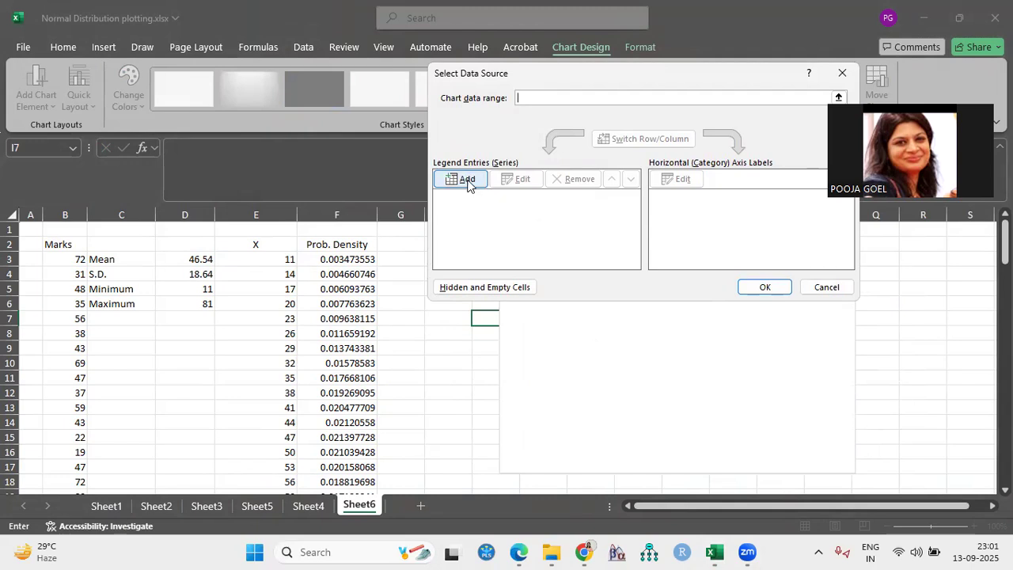
{"action": "left_click", "coordinate": [467, 179]}
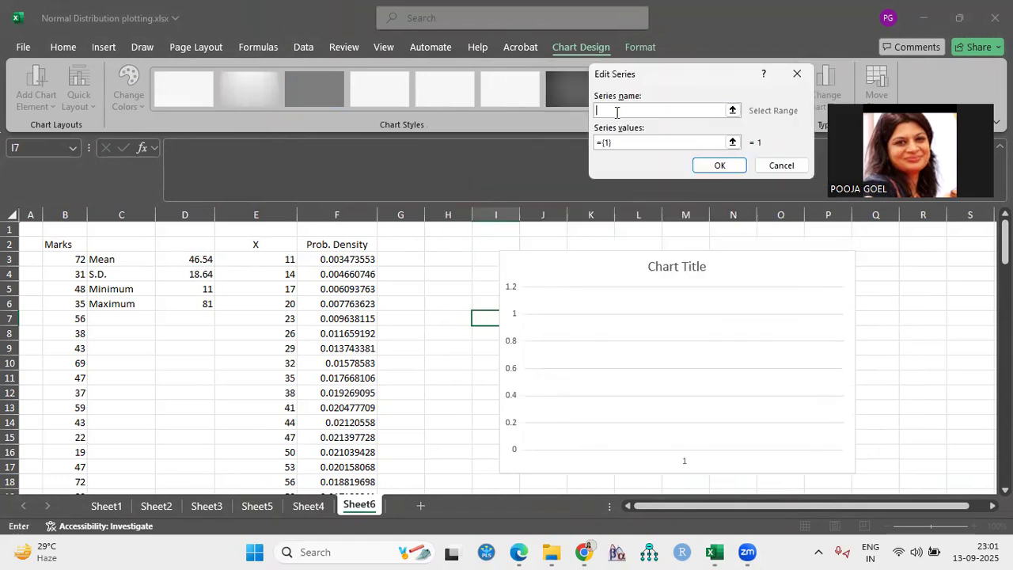
{"action": "left_click", "coordinate": [342, 244]}
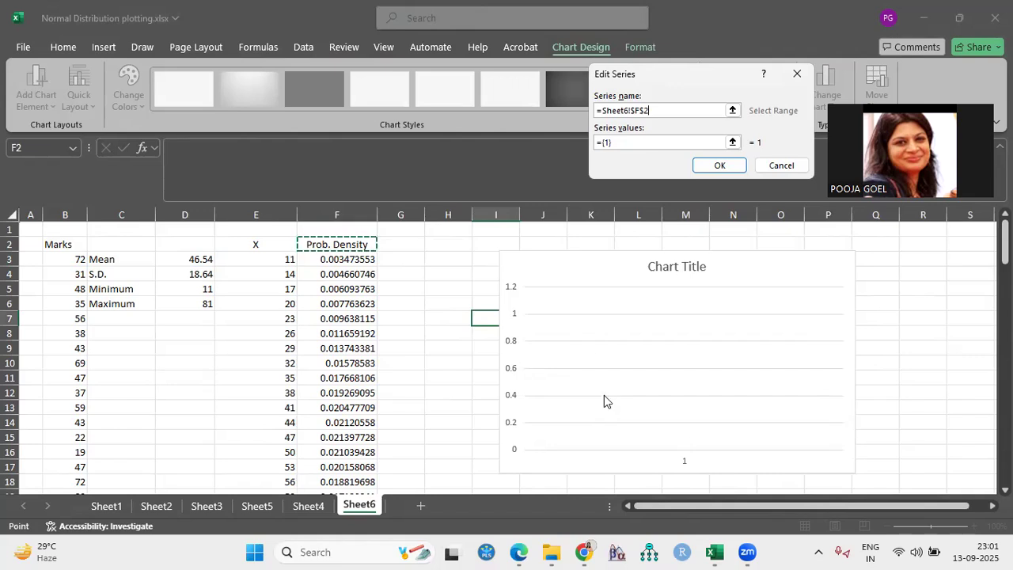
{"action": "left_click", "coordinate": [662, 142]}
{"action": "left_click", "coordinate": [662, 110]}
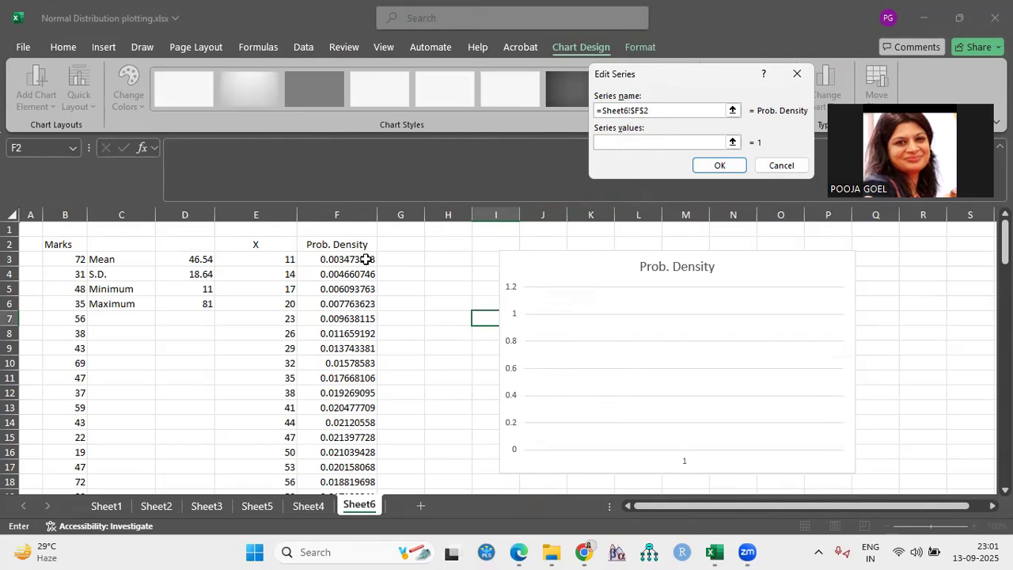
{"action": "left_click_drag", "start_coordinate": [366, 259], "coordinate": [364, 288]}
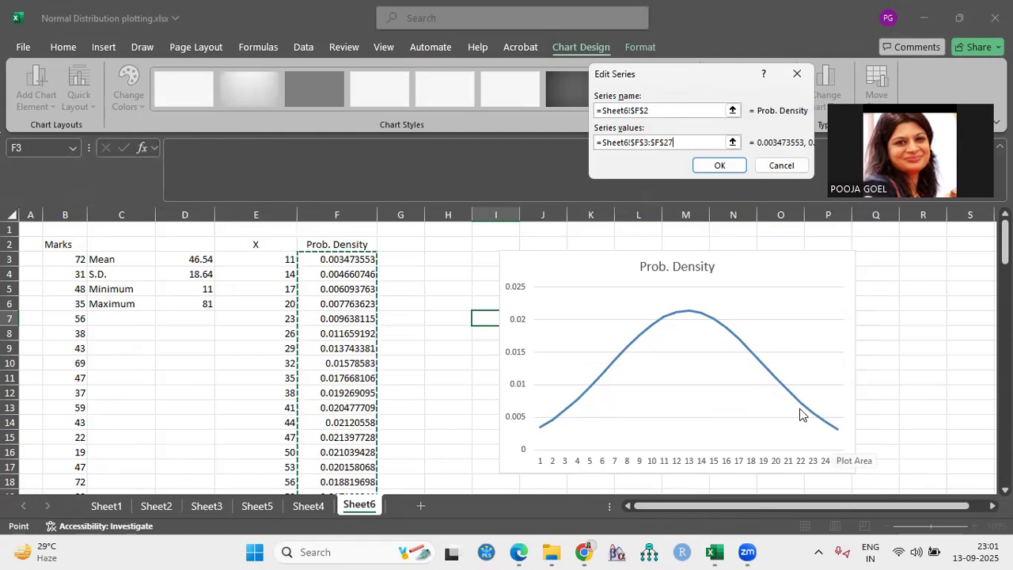
{"action": "left_click", "coordinate": [720, 166]}
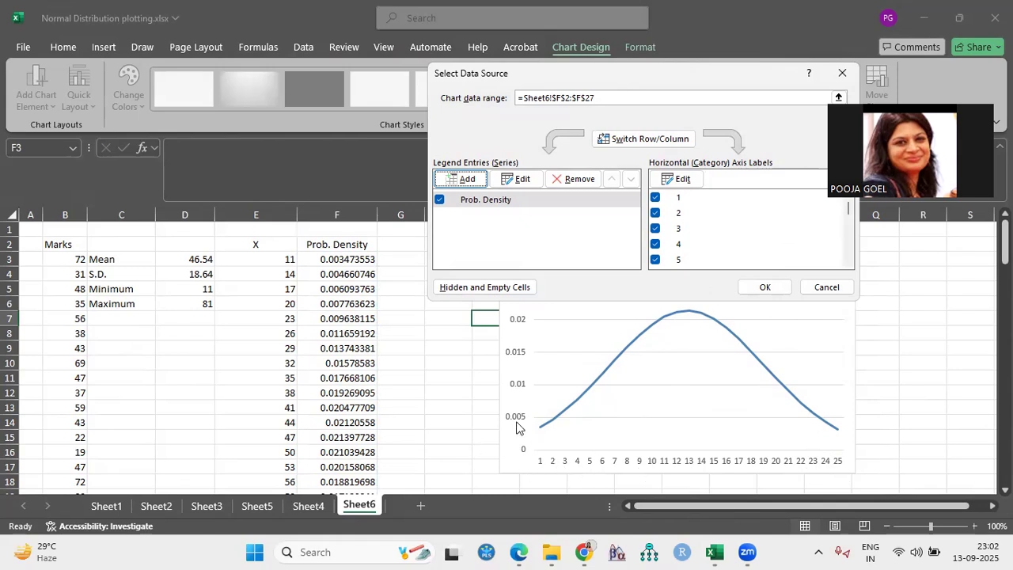
Set the chart's horizontal axis labels to the X values in E3:E27 and apply the data source
{"action": "left_click", "coordinate": [681, 181]}
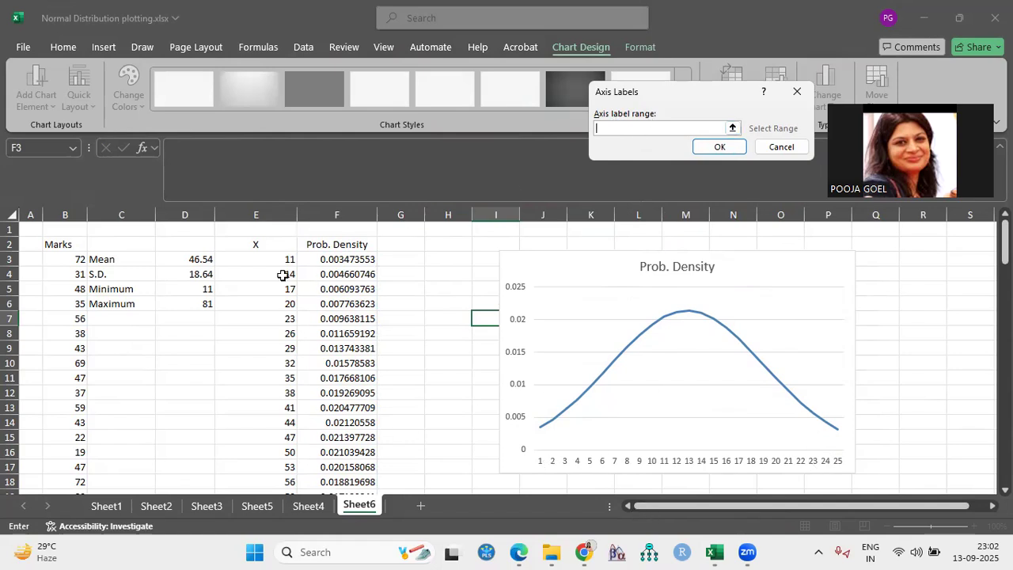
{"action": "left_click_drag", "start_coordinate": [271, 262], "coordinate": [290, 363]}
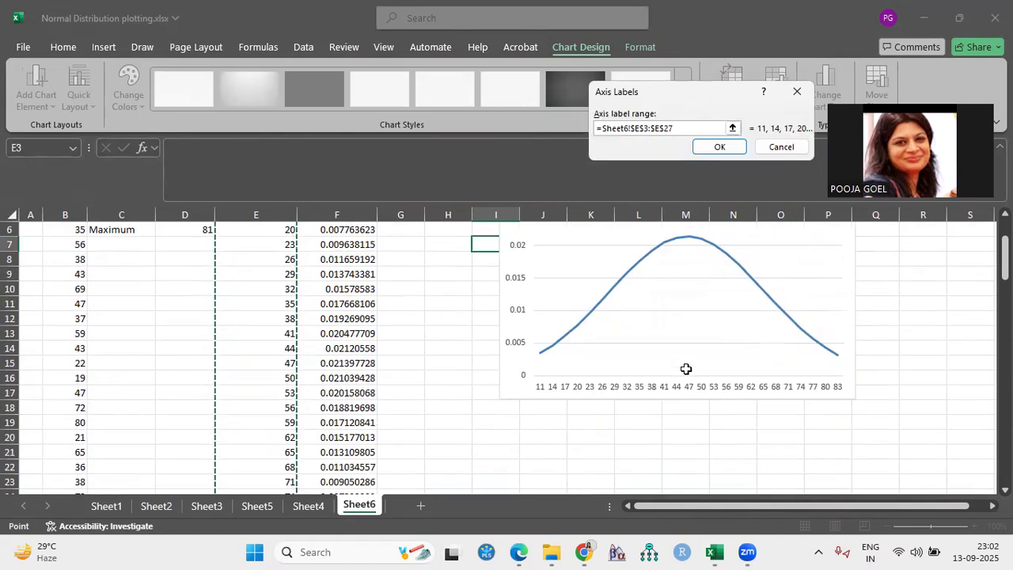
{"action": "left_click", "coordinate": [720, 148]}
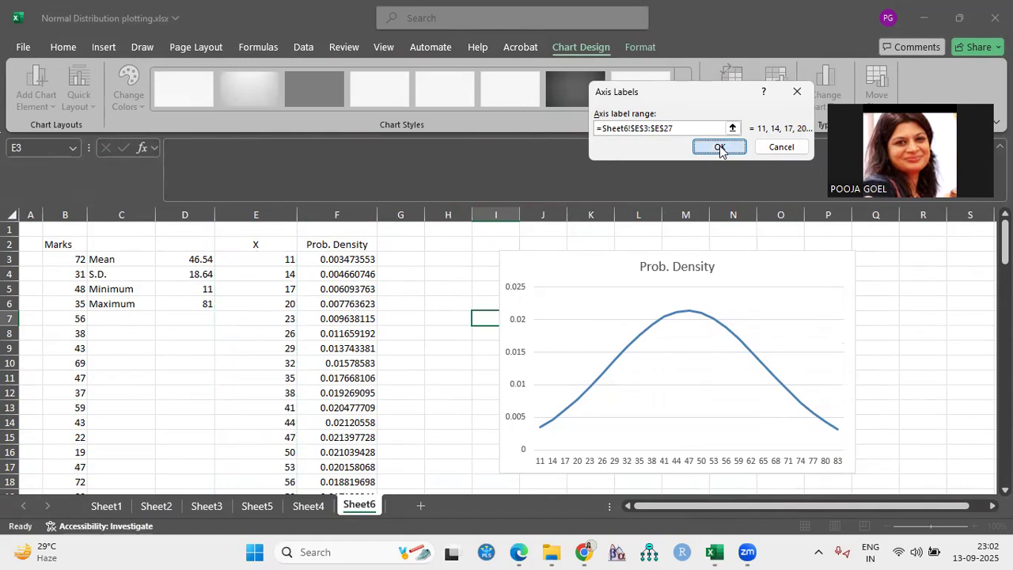
{"action": "left_click", "coordinate": [764, 287]}
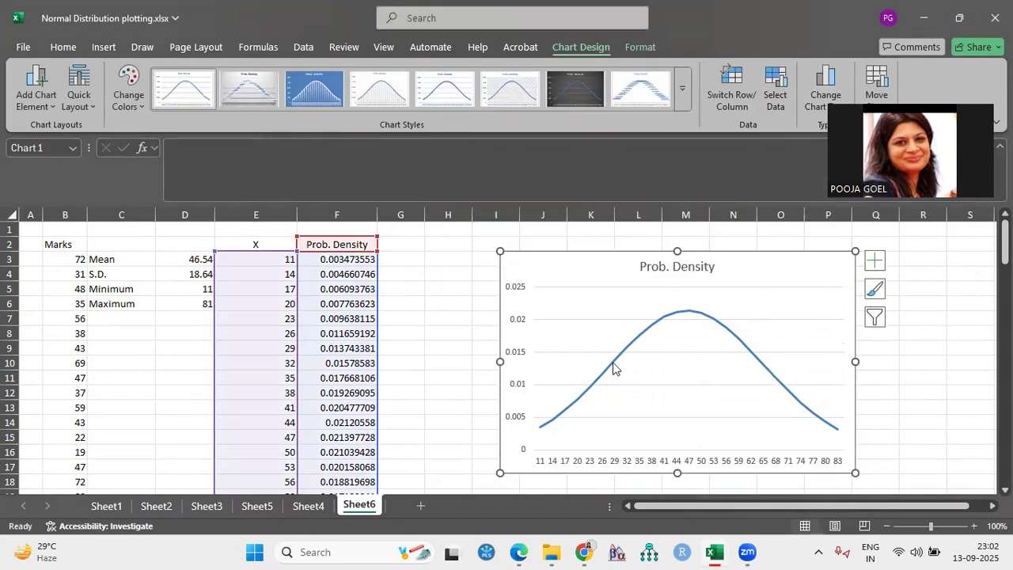
Remove the gridlines from the Prob. Density chart
{"action": "left_click", "coordinate": [875, 260]}
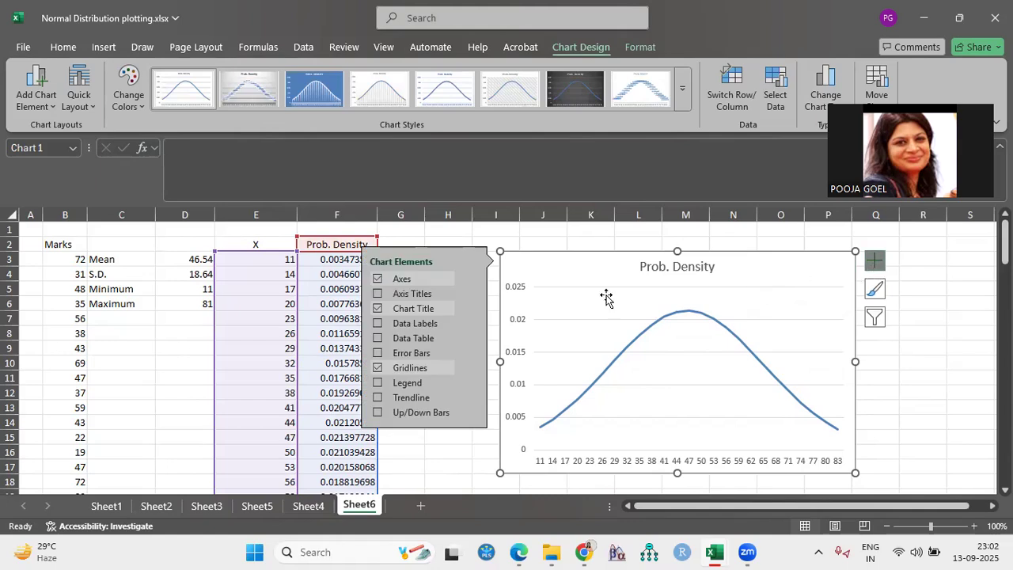
{"action": "left_click", "coordinate": [403, 366]}
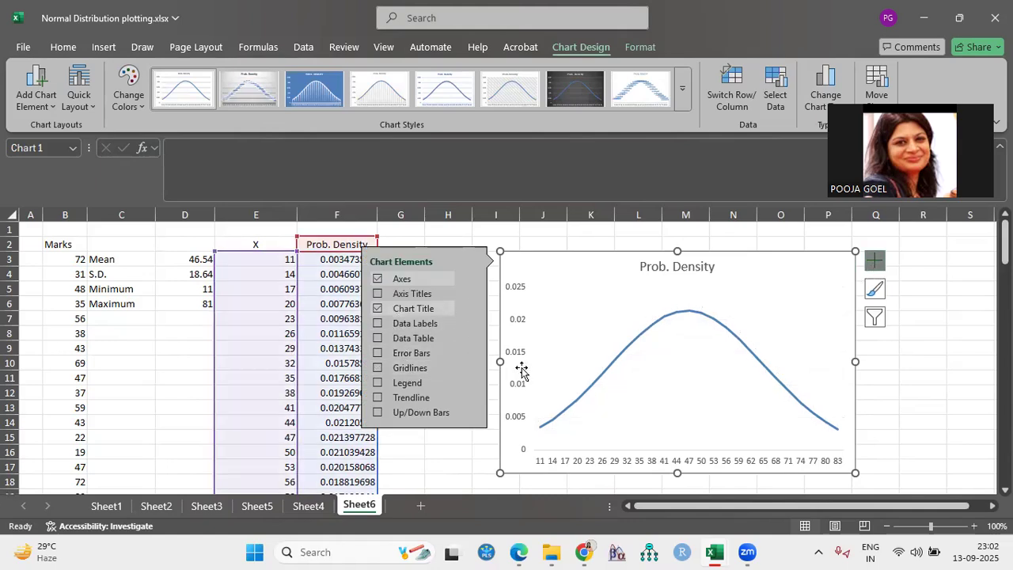
Add axis titles to the chart and set the vertical axis title to "Probability Density"
{"action": "left_click", "coordinate": [421, 293]}
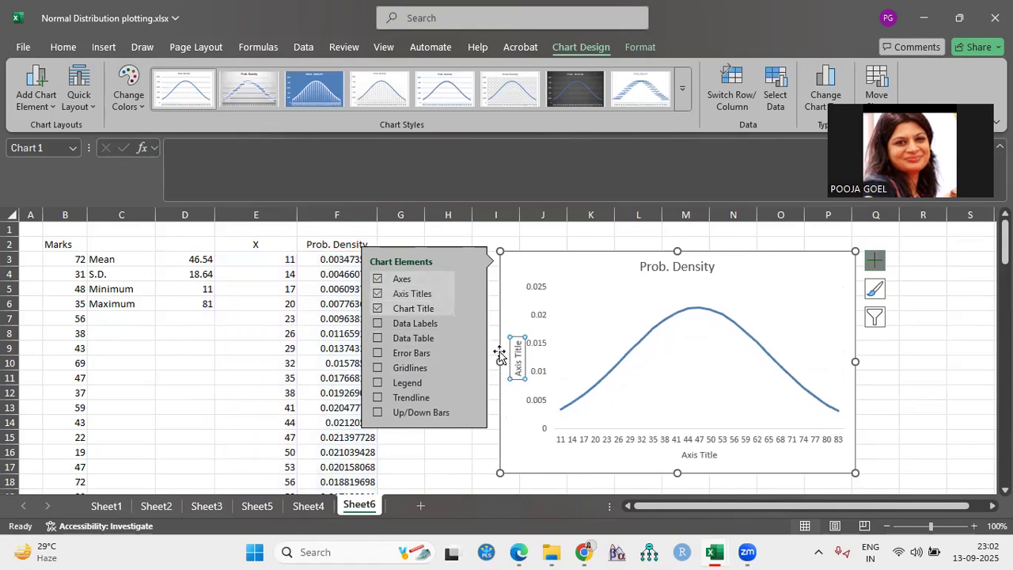
{"action": "double_click", "coordinate": [518, 363]}
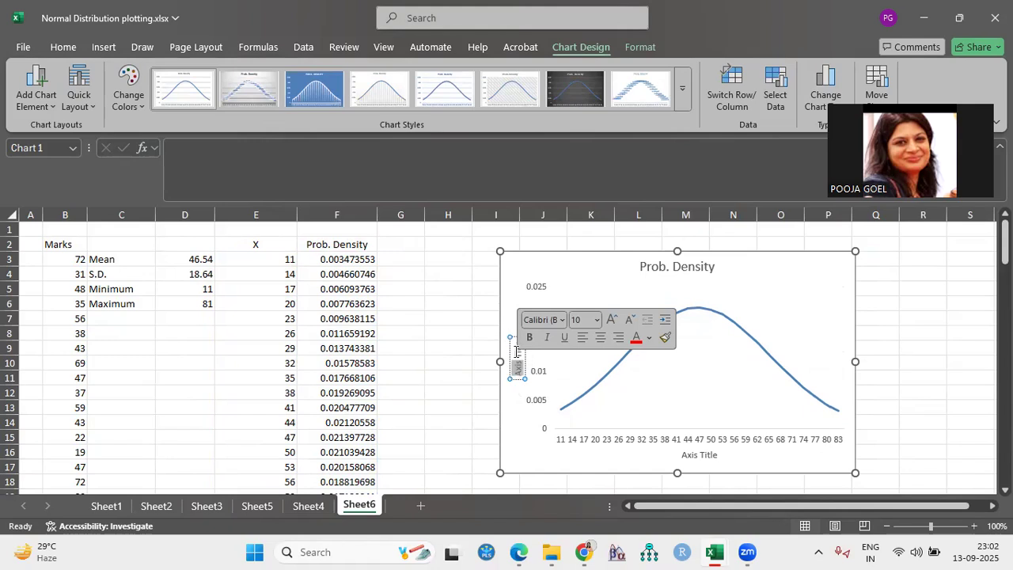
{"action": "key", "text": "BackSpace"}
{"action": "key", "text": "BackSpace"}
{"action": "key", "text": "BackSpace"}
{"action": "key", "text": "BackSpace"}
{"action": "key", "text": "BackSpace"}
{"action": "key", "text": "BackSpace"}
{"action": "type", "text": "Probability Density"}
Change the horizontal axis title to "Grades of the Students"
{"action": "left_click", "coordinate": [715, 454]}
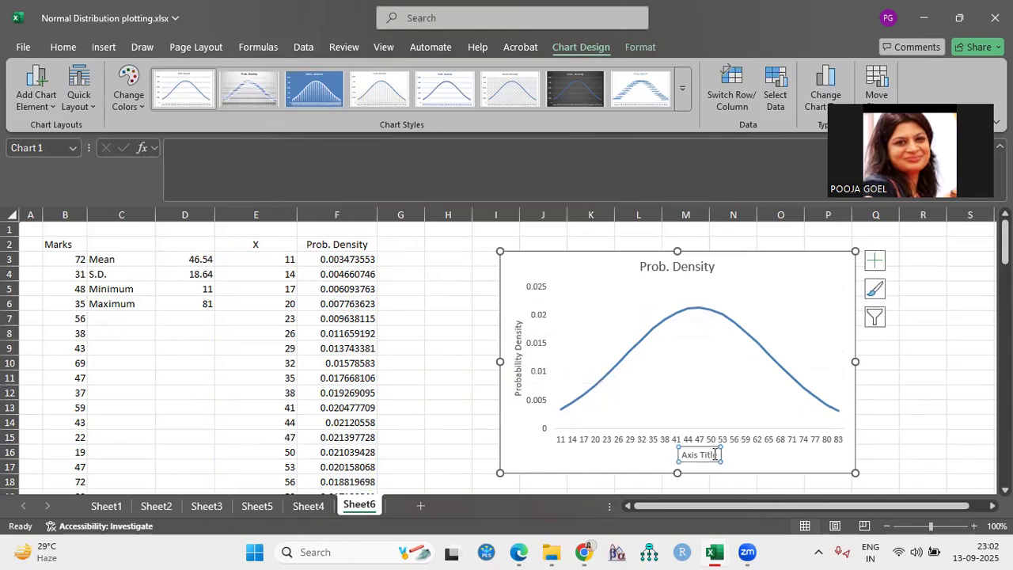
{"action": "left_click", "coordinate": [720, 455]}
{"action": "key", "text": "BackSpace"}
{"action": "key", "text": "BackSpace"}
{"action": "key", "text": "BackSpace"}
{"action": "key", "text": "BackSpace"}
{"action": "key", "text": "BackSpace"}
{"action": "key", "text": "BackSpace"}
{"action": "key", "text": "BackSpace"}
{"action": "key", "text": "BackSpace"}
{"action": "key", "text": "BackSpace"}
{"action": "key", "text": "BackSpace"}
{"action": "type", "text": "Grade"}
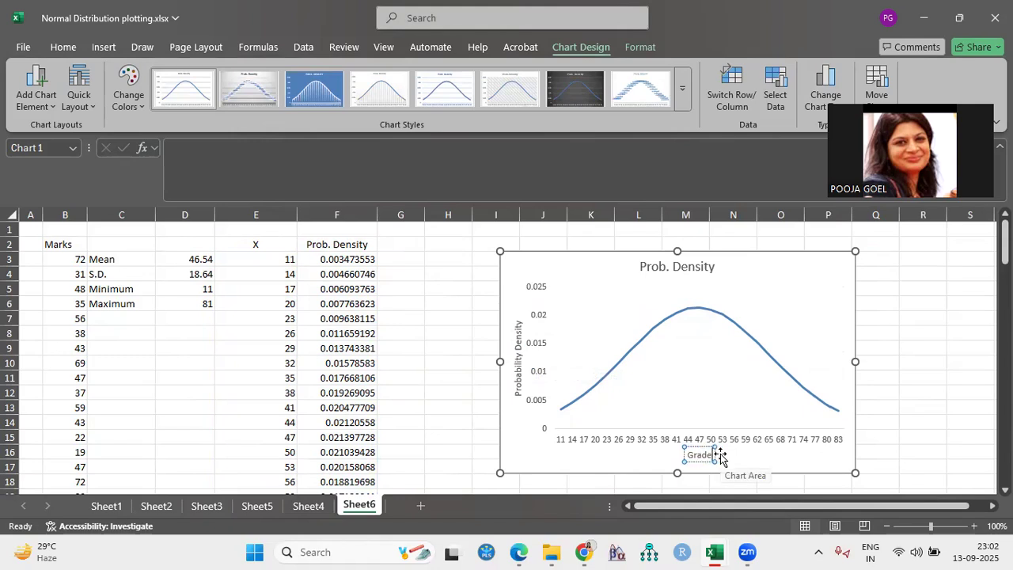
{"action": "type", "text": "s of the"}
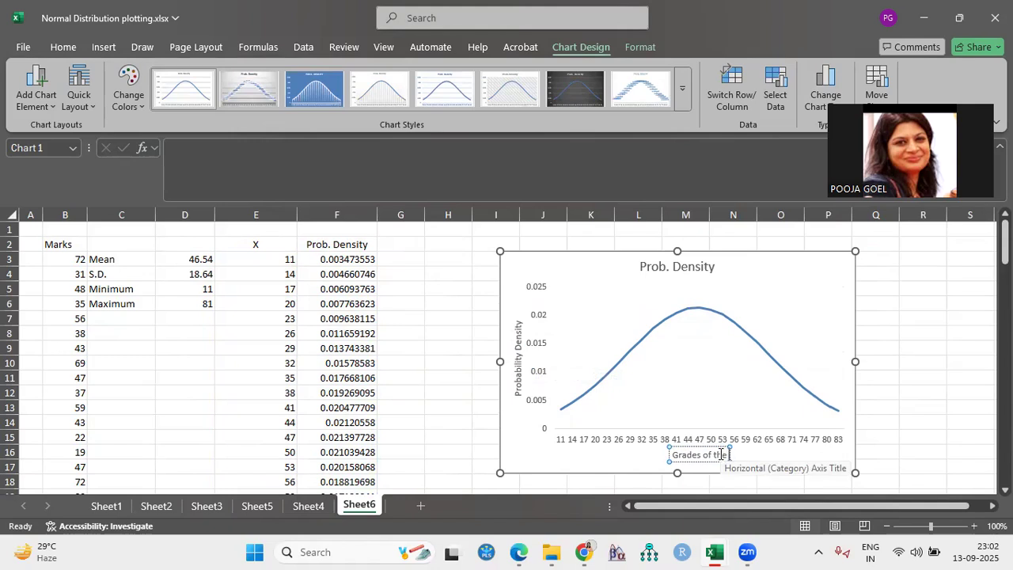
{"action": "type", "text": " Students"}
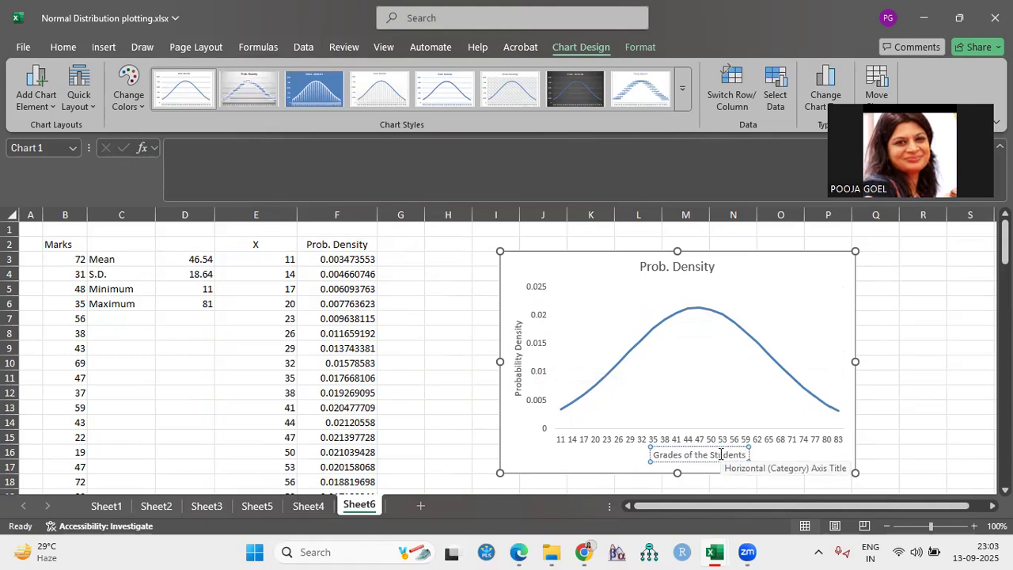
Replace the chart title with "Plotting of the Marks"
{"action": "double_click", "coordinate": [705, 266]}
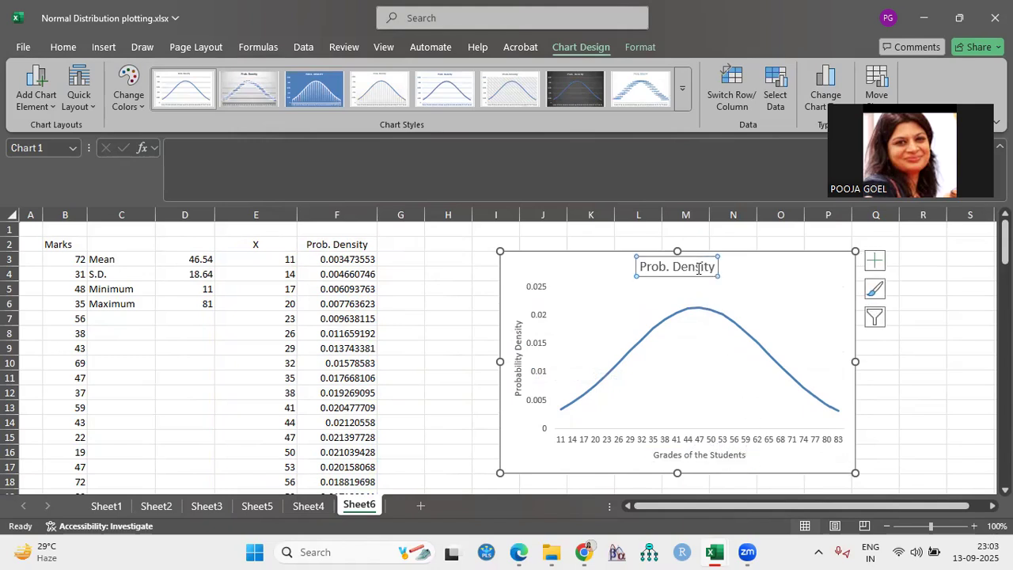
{"action": "left_click", "coordinate": [711, 266]}
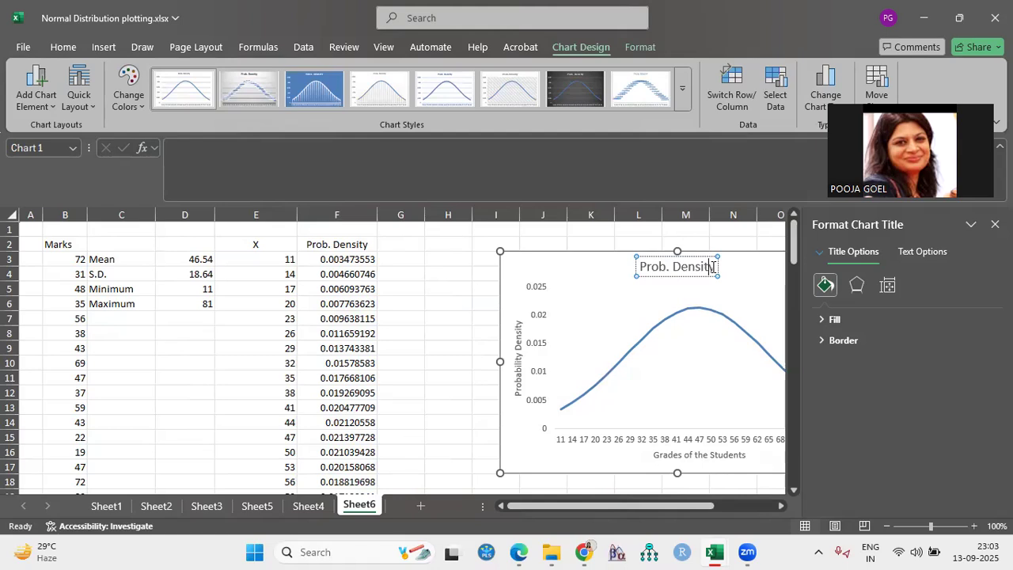
{"action": "key", "text": "BackSpace"}
{"action": "key", "text": "BackSpace"}
{"action": "key", "text": "BackSpace"}
{"action": "key", "text": "BackSpace"}
{"action": "key", "text": "BackSpace"}
{"action": "key", "text": "BackSpace"}
{"action": "key", "text": "BackSpace"}
{"action": "key", "text": "BackSpace"}
{"action": "key", "text": "BackSpace"}
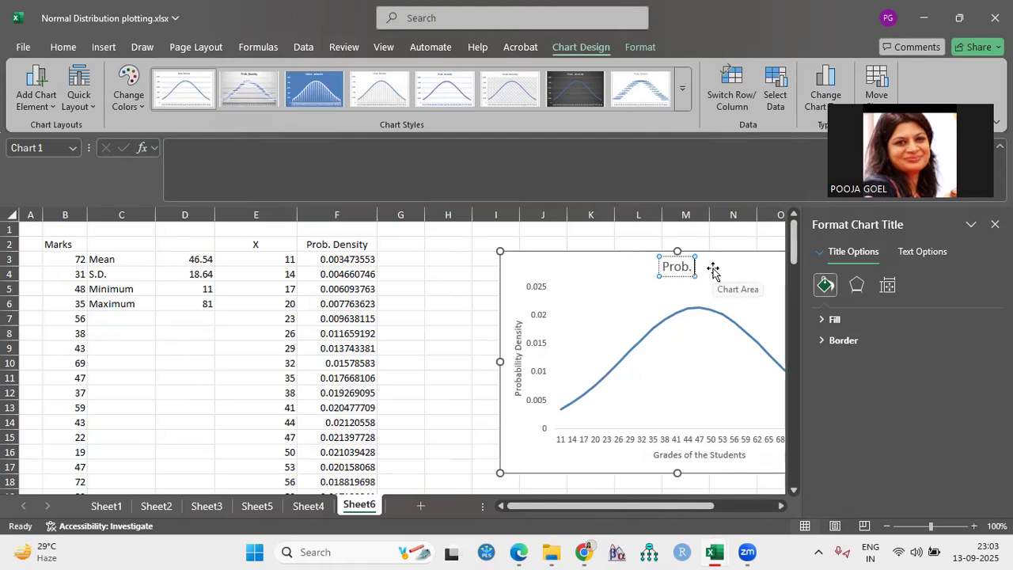
{"action": "key", "text": "BackSpace"}
{"action": "key", "text": "BackSpace"}
{"action": "key", "text": "BackSpace"}
{"action": "key", "text": "BackSpace"}
{"action": "type", "text": "N"}
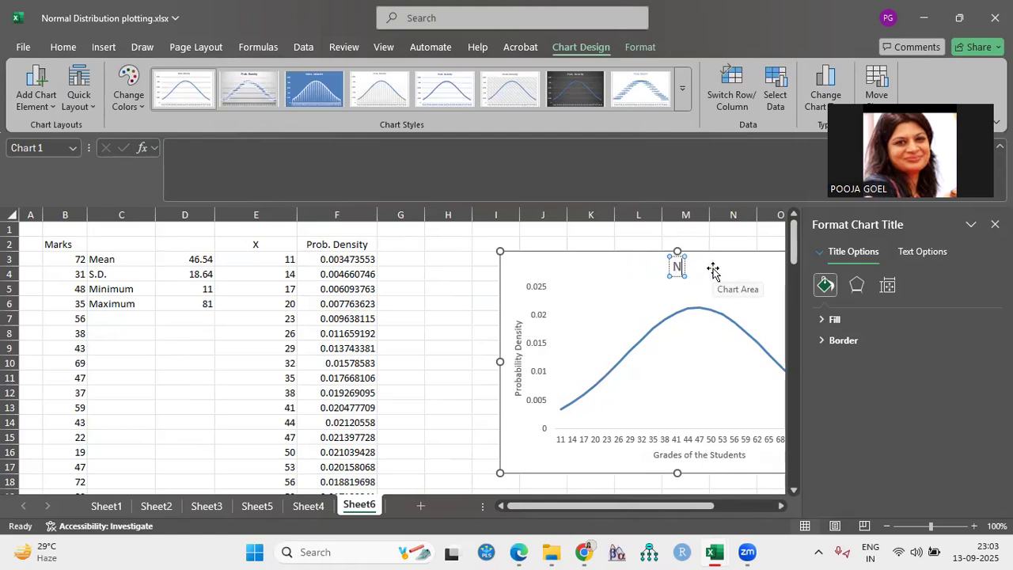
{"action": "key", "text": "BackSpace"}
{"action": "type", "text": "Plotting"}
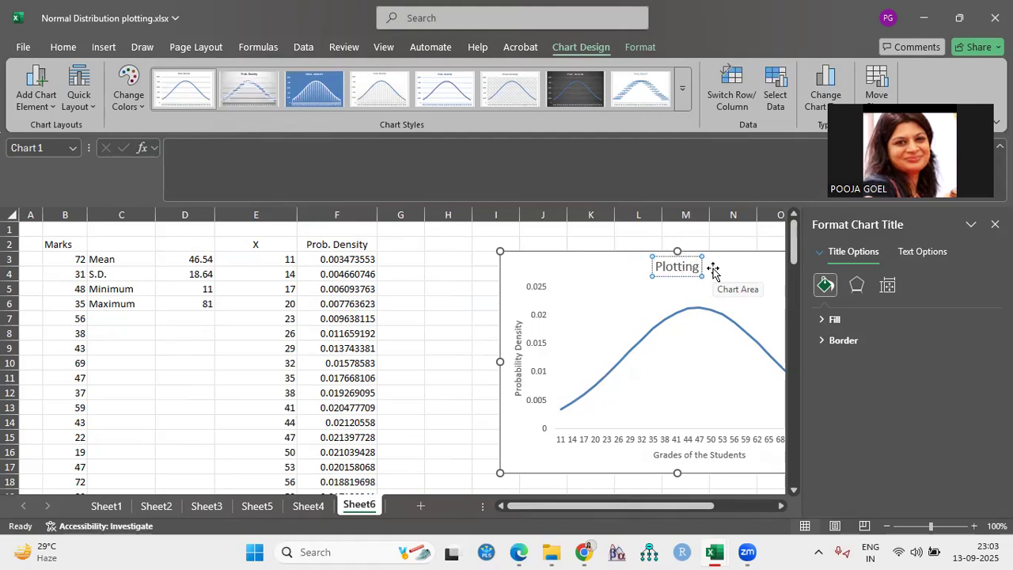
{"action": "type", "text": " of Th"}
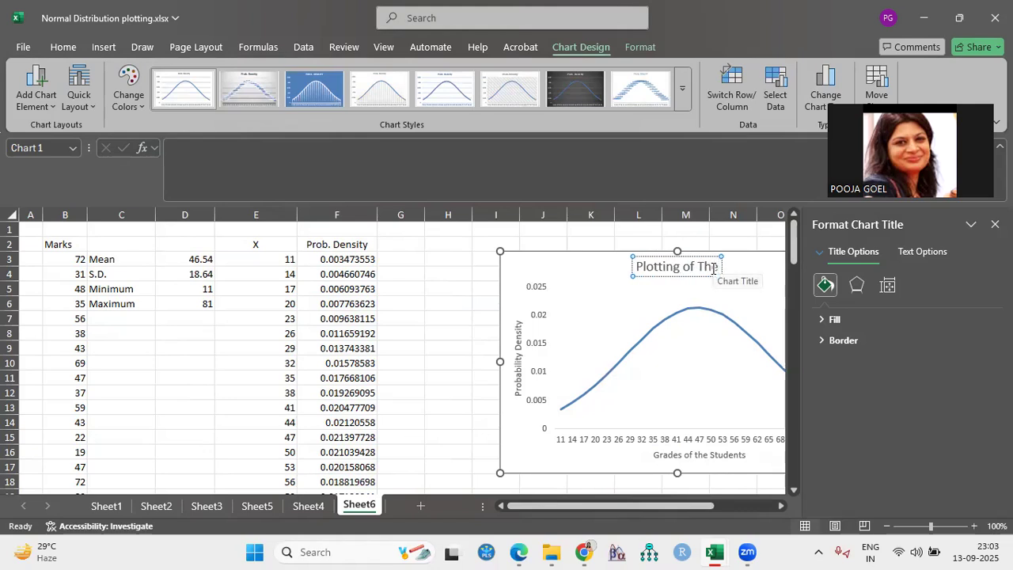
{"action": "key", "text": "BackSpace"}
{"action": "key", "text": "BackSpace"}
{"action": "type", "text": "th"}
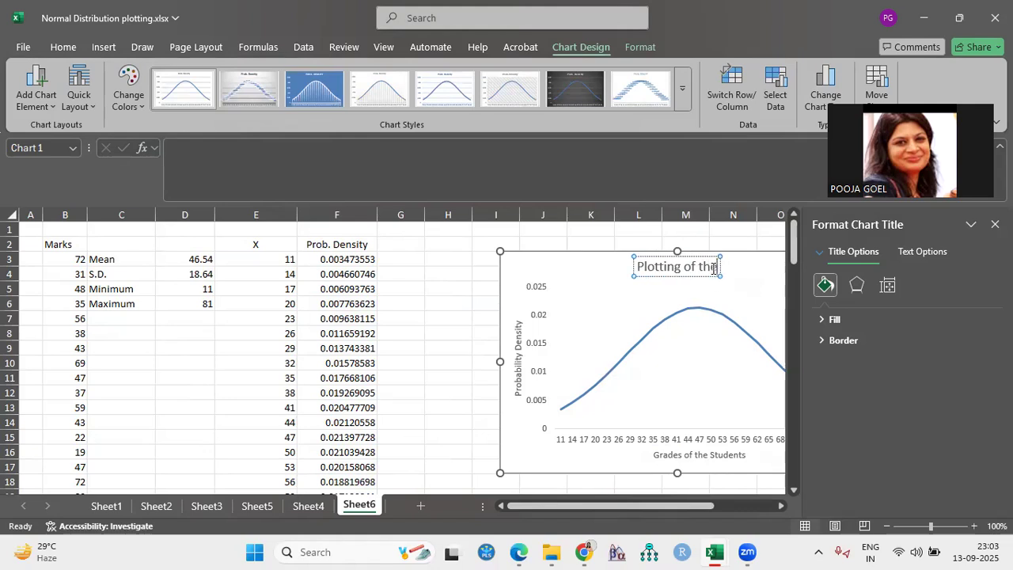
{"action": "type", "text": "e Marks"}
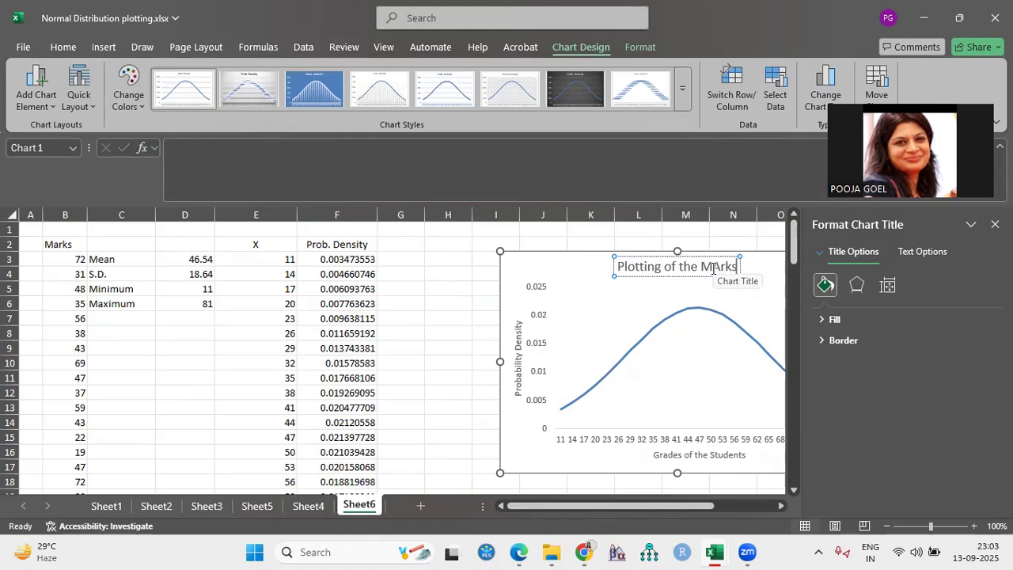
{"action": "key", "text": "BackSpace"}
{"action": "type", "text": "s"}
Add a second line reading "X~N(46.54,18.64)" to the chart title and close the title formatting options
{"action": "key", "text": "Return"}
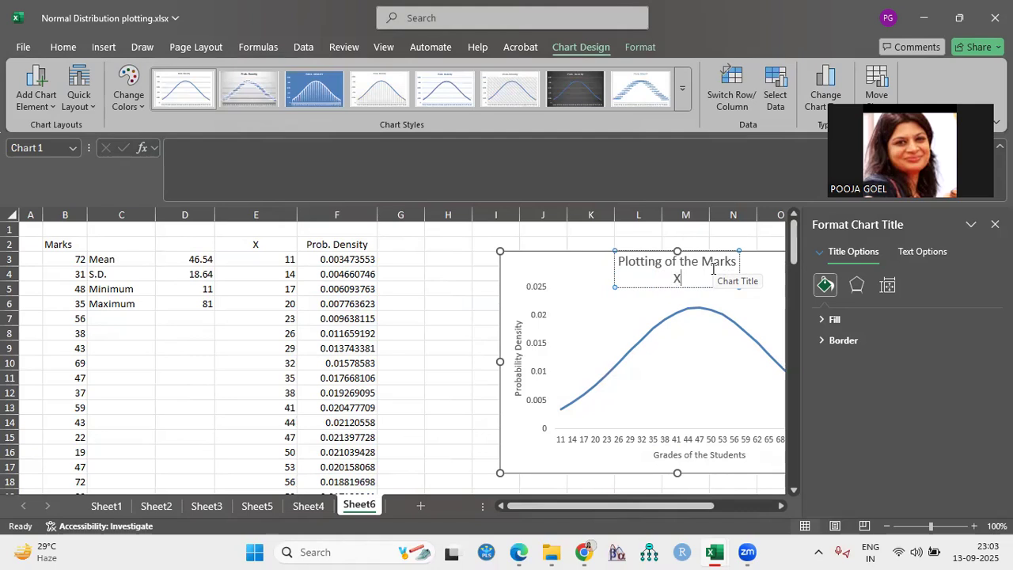
{"action": "type", "text": "X~N(46.54,18.64"}
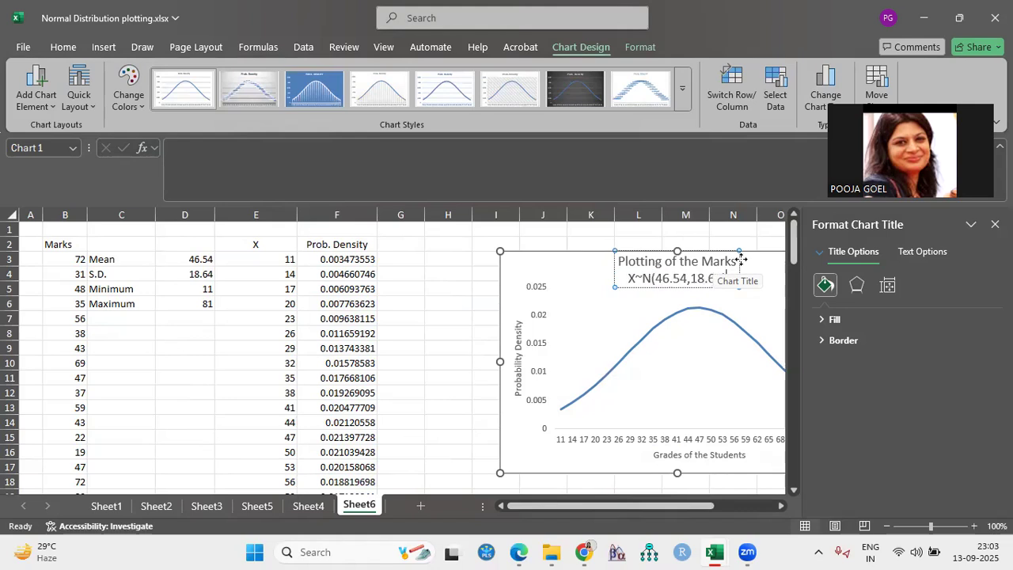
{"action": "type", "text": ")"}
{"action": "left_click", "coordinate": [995, 224]}
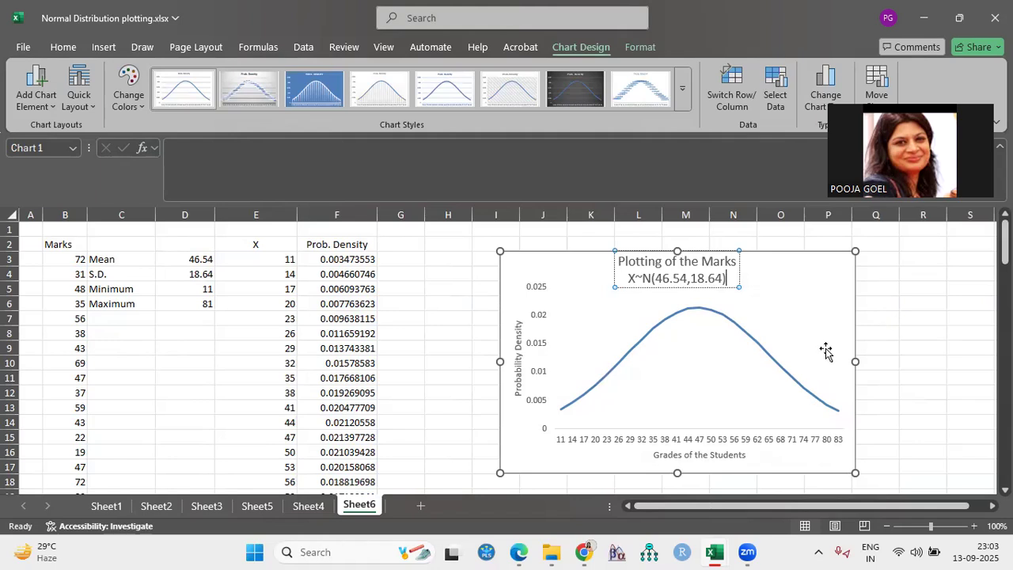